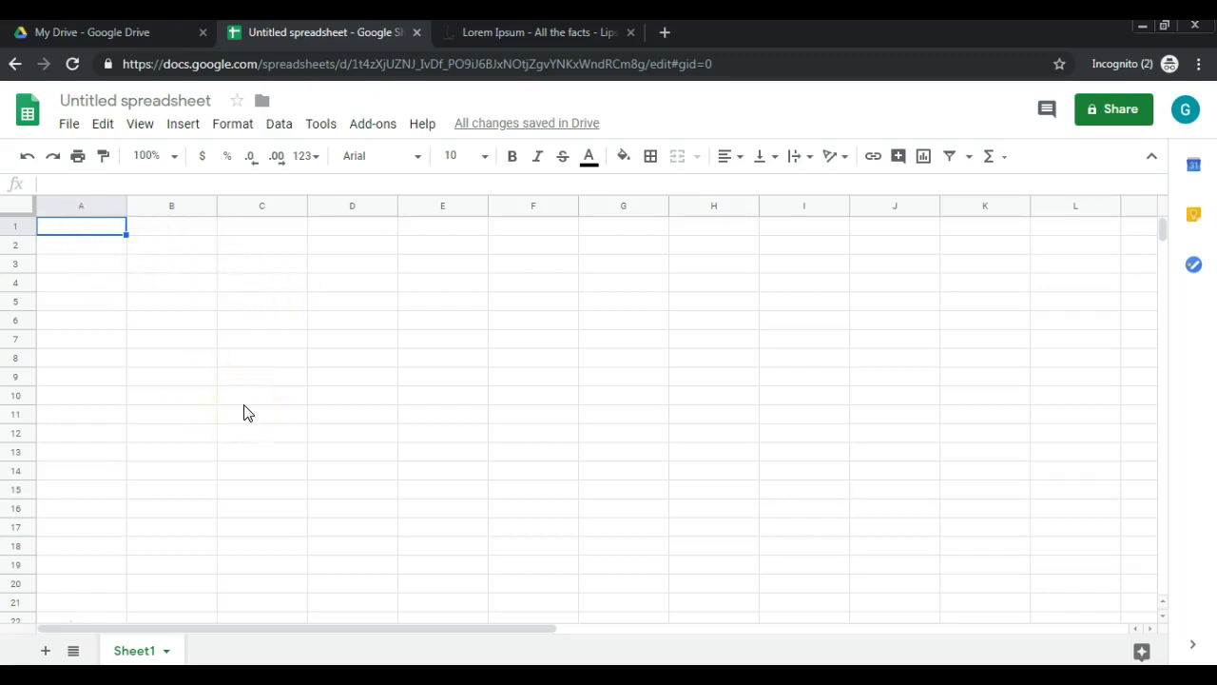
- Enter the sample text "apflsdf as;dfklj as;kjadf" in cell A1 and check how it spills over B1
{"action": "type", "text": "apf"}
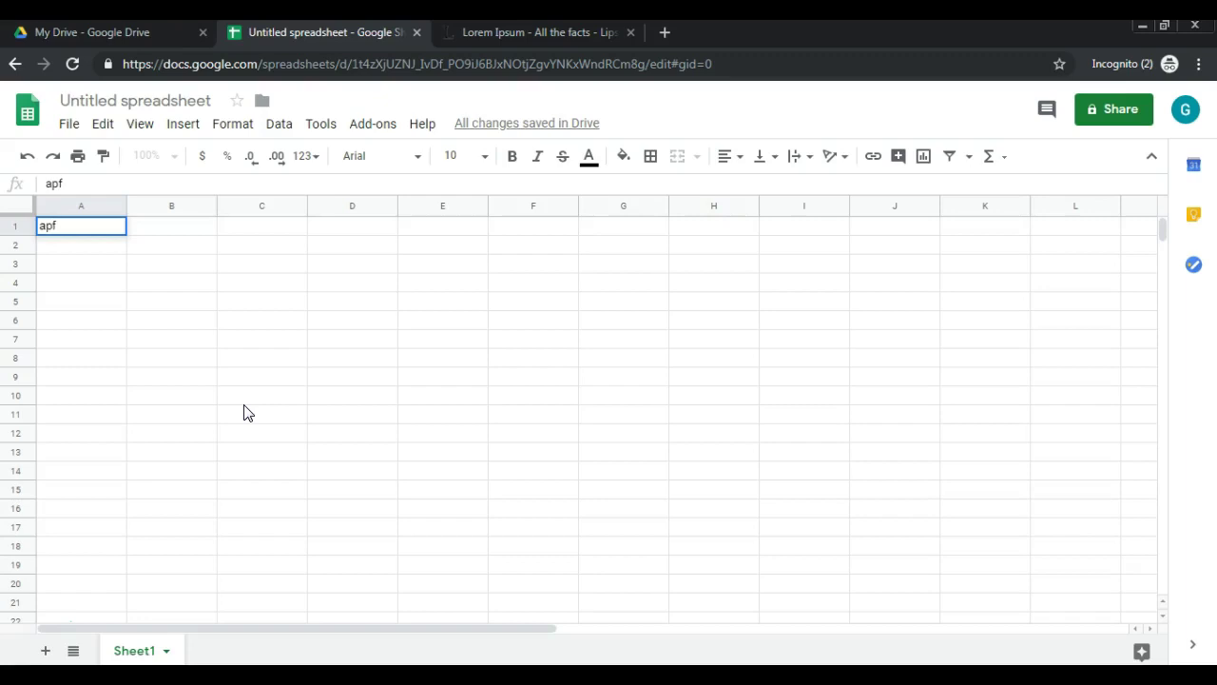
{"action": "type", "text": "lsdf as;dfklj "}
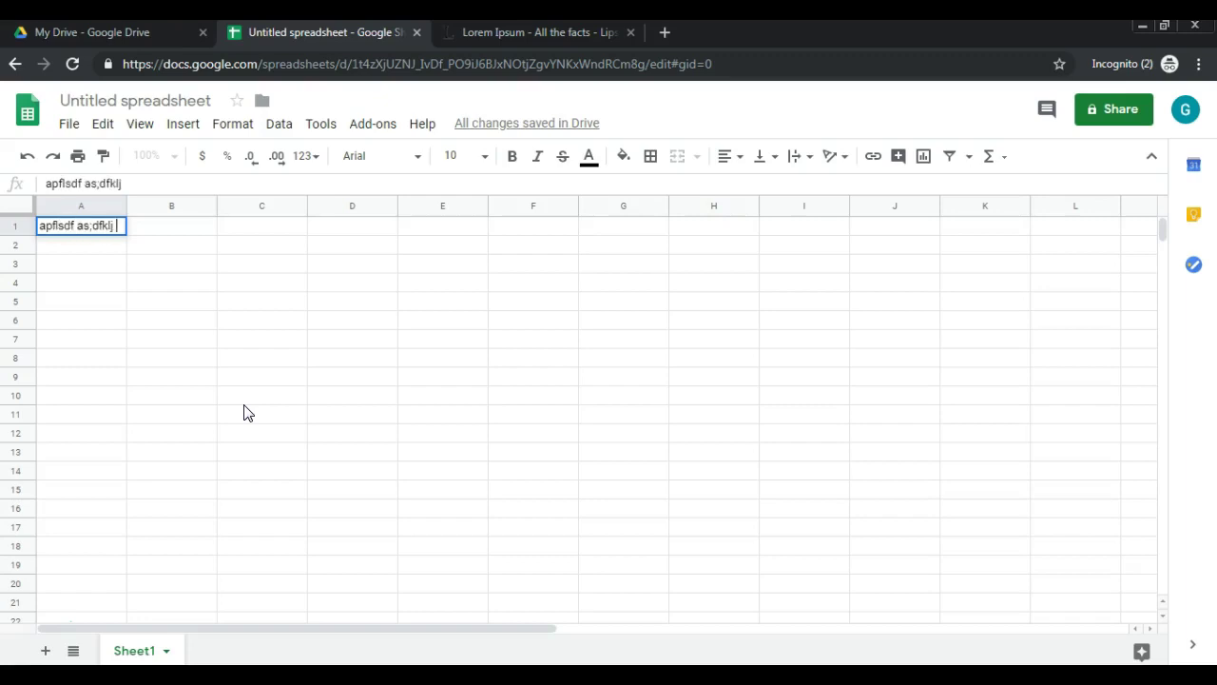
{"action": "type", "text": "as;kjadf"}
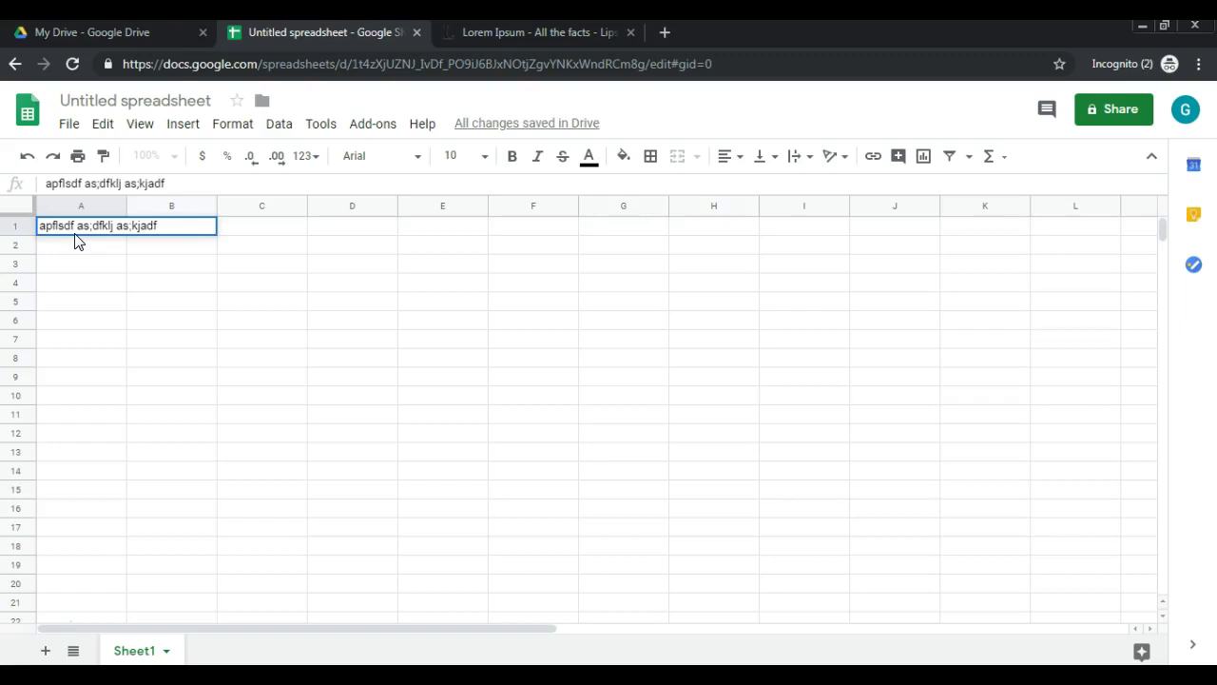
{"action": "left_click", "coordinate": [177, 226]}
{"action": "left_click", "coordinate": [236, 228]}
{"action": "left_click", "coordinate": [182, 223]}
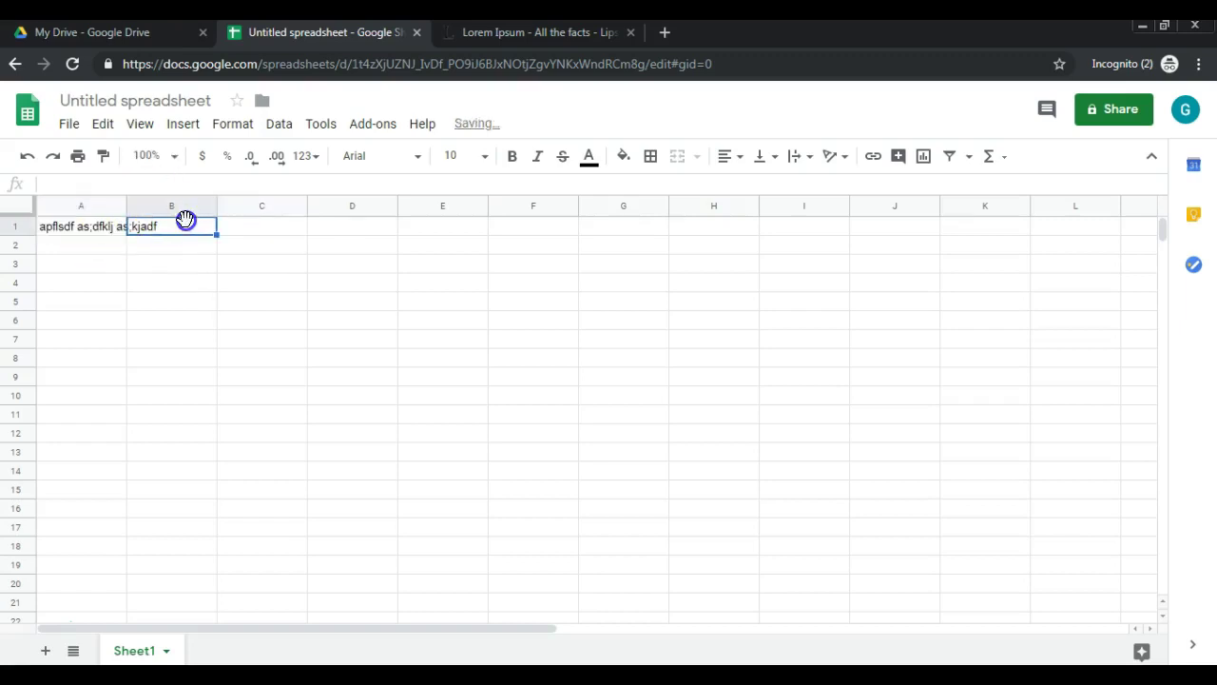
- Step the cell selection from A1 across row 1 to G1
{"action": "left_click", "coordinate": [82, 228]}
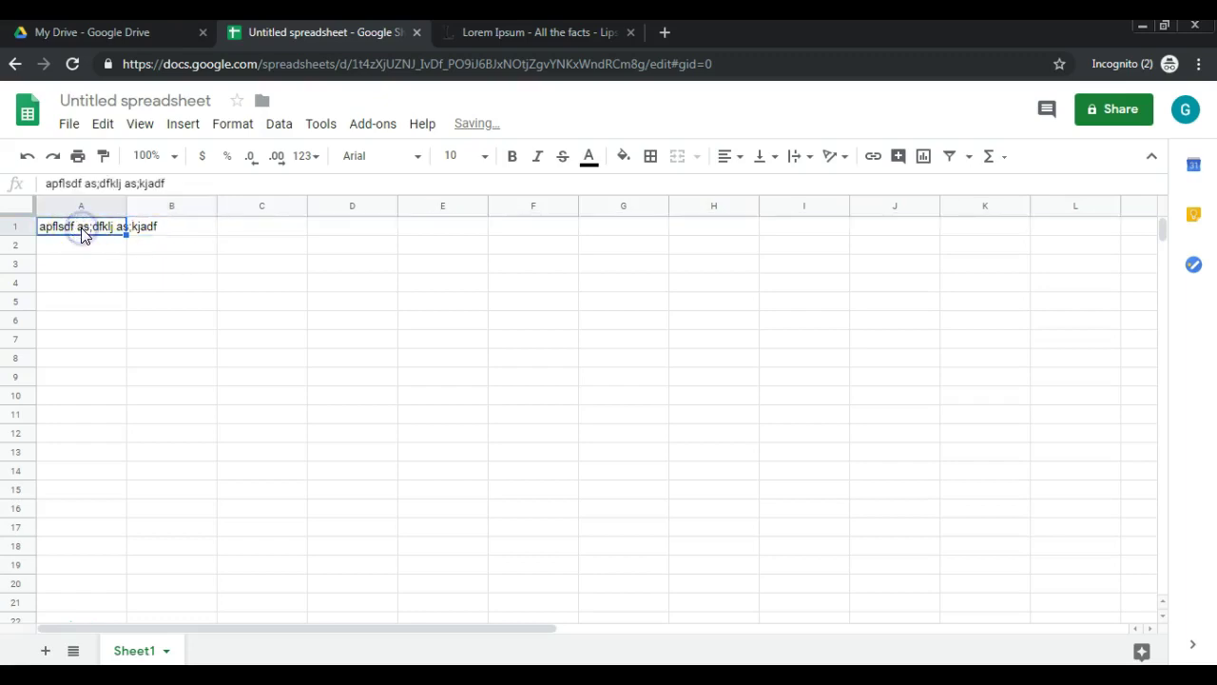
{"action": "key", "text": "Right"}
{"action": "key", "text": "Right"}
{"action": "key", "text": "Right"}
{"action": "key", "text": "Right"}
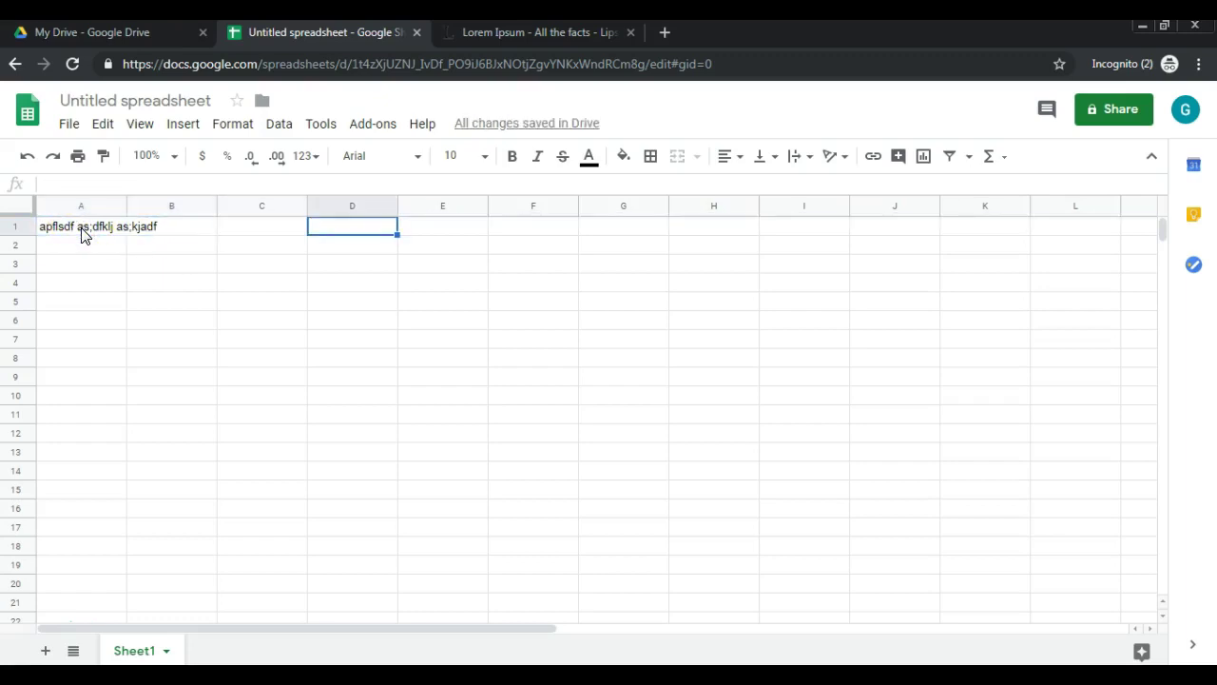
{"action": "key", "text": "Right"}
{"action": "key", "text": "Right"}
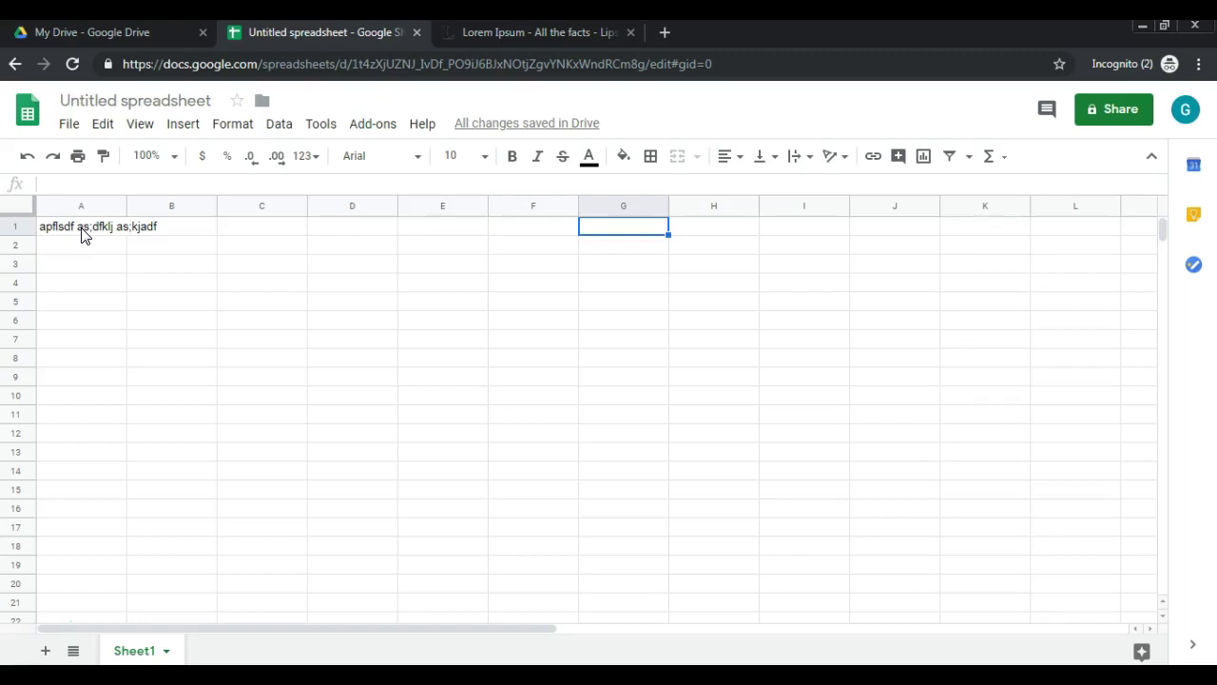
- Return the selection to the start of row 2 and step down column A
{"action": "key", "text": "Return"}
{"action": "key", "text": "Return"}
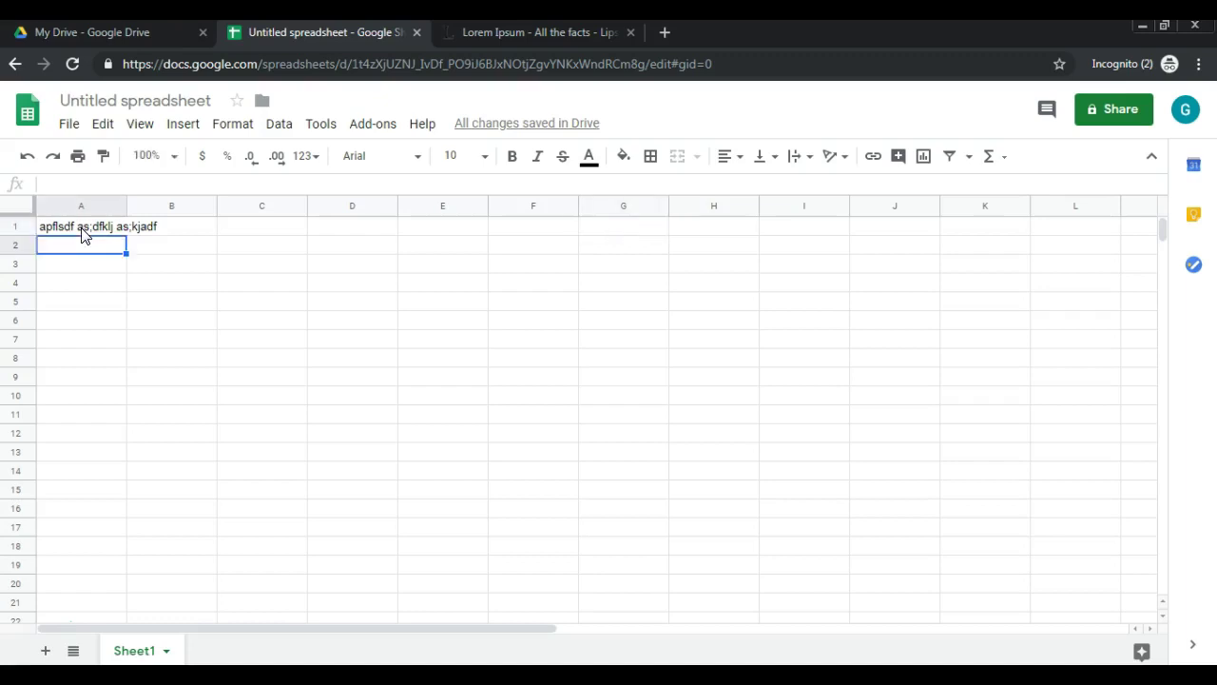
{"action": "key", "text": "Return"}
{"action": "key", "text": "Return"}
{"action": "key", "text": "Return"}
{"action": "key", "text": "Return"}
{"action": "key", "text": "Return"}
{"action": "key", "text": "Return"}
{"action": "key", "text": "Return"}
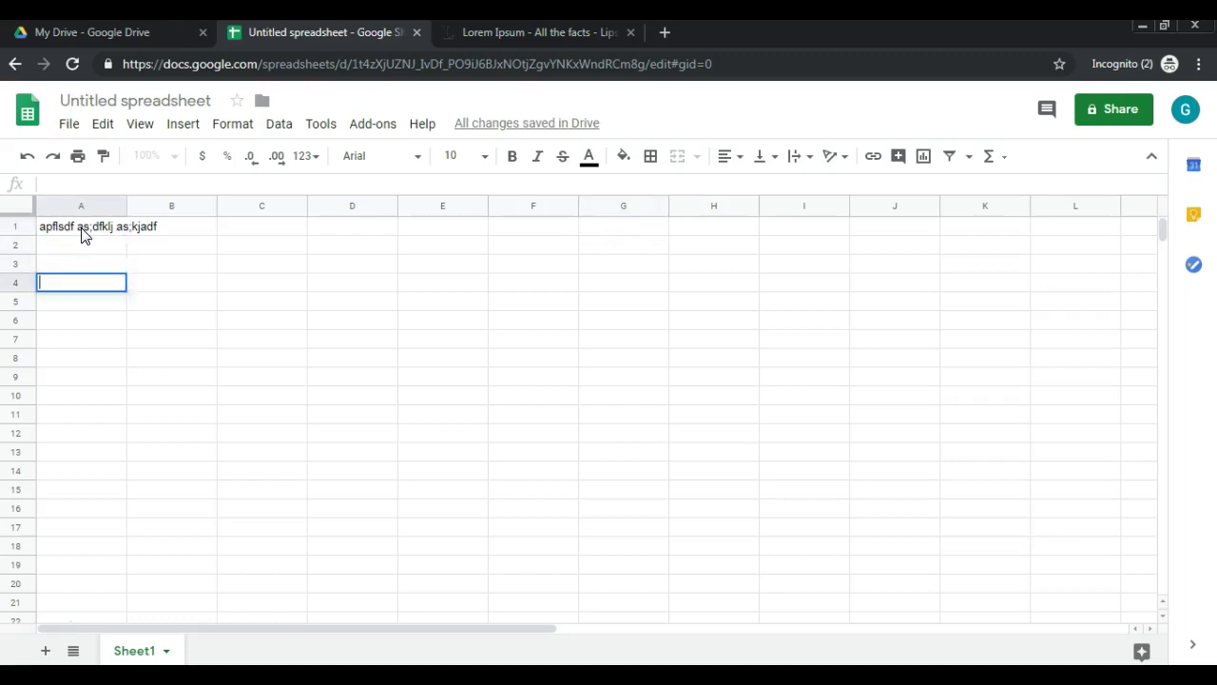
- Enter the sample text "asd;lsdf;lksda asd;lkfjafsdkjl;adfs" in cell A2
{"action": "left_click", "coordinate": [86, 240]}
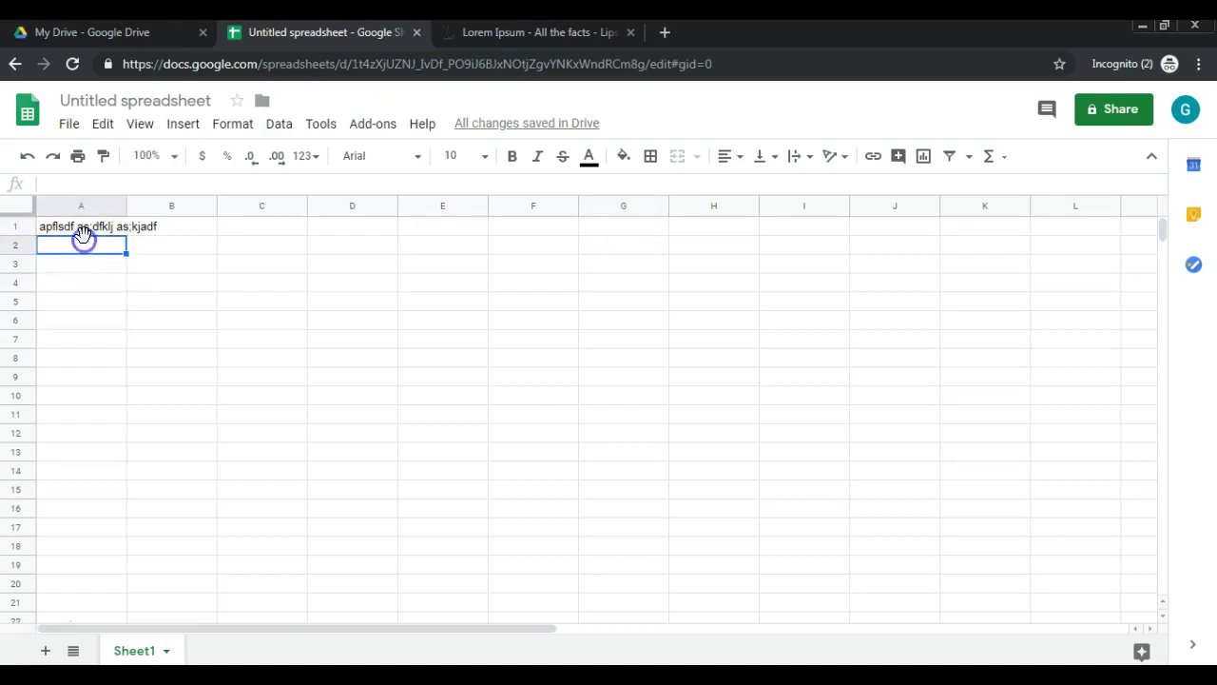
{"action": "left_click", "coordinate": [84, 230]}
{"action": "left_click", "coordinate": [83, 245]}
{"action": "type", "text": "asd;lsdf;lksda"}
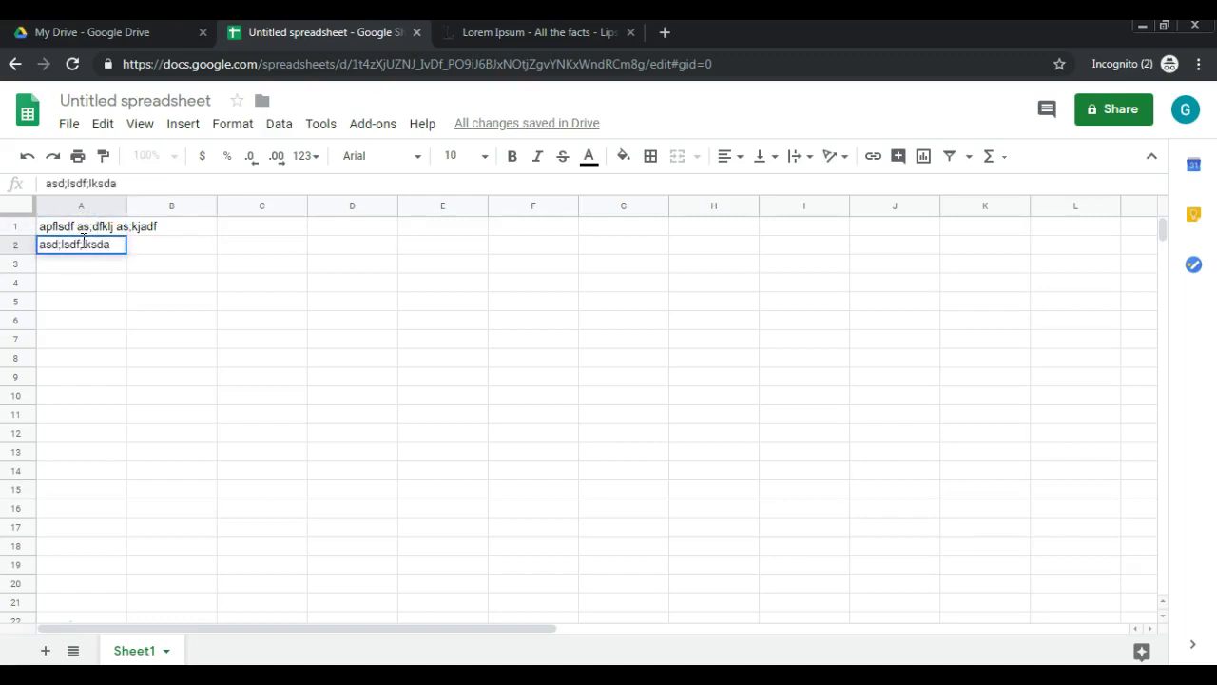
{"action": "type", "text": " asd;lkfjafsdkjl;adfs"}
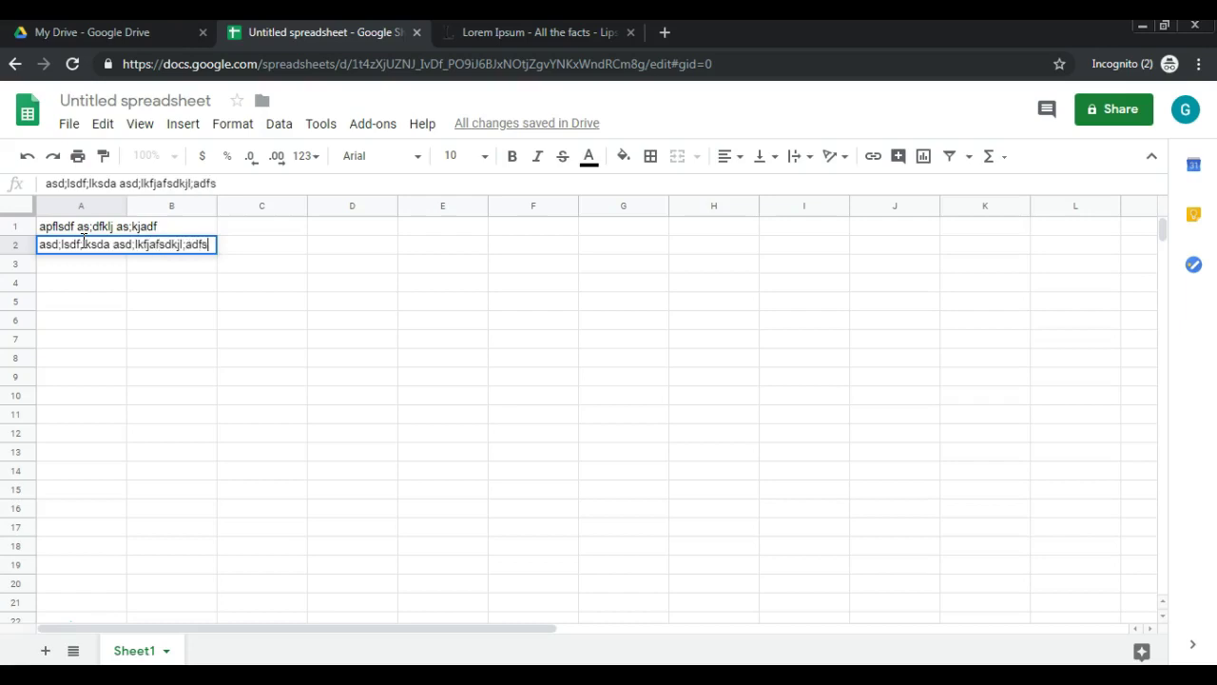
{"action": "left_click", "coordinate": [99, 302]}
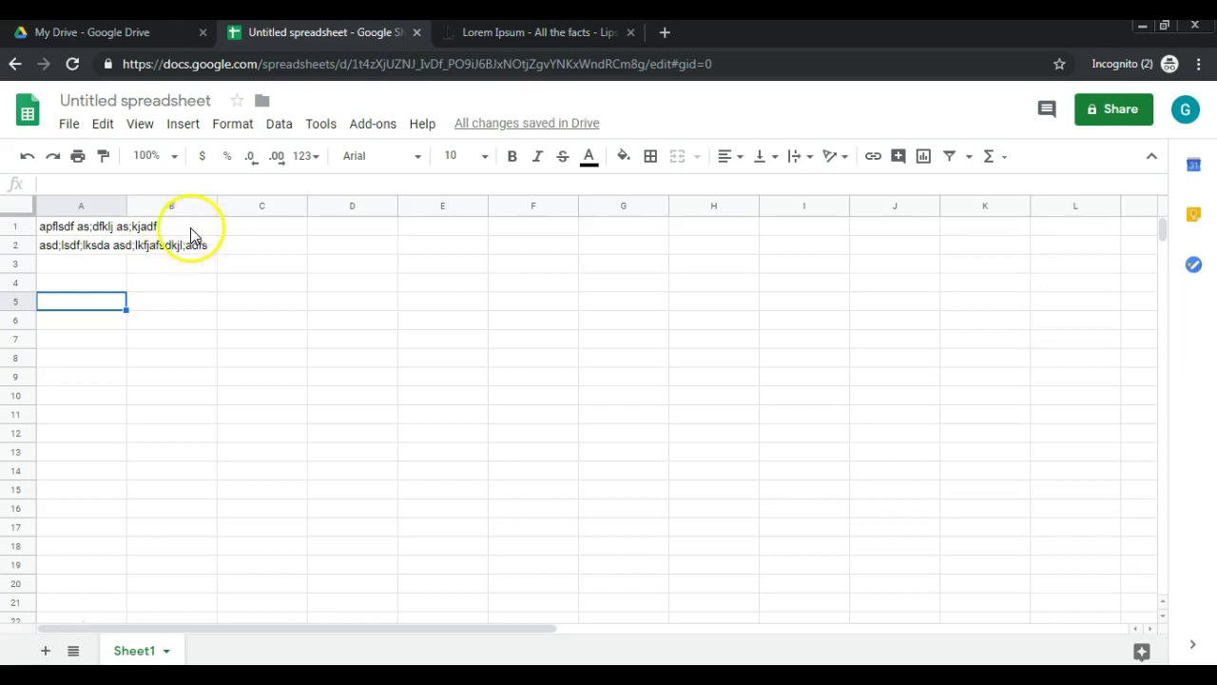
- Widen column A beyond the text in A2 and narrow it back to just fit the text in A1
{"action": "left_click", "coordinate": [82, 228]}
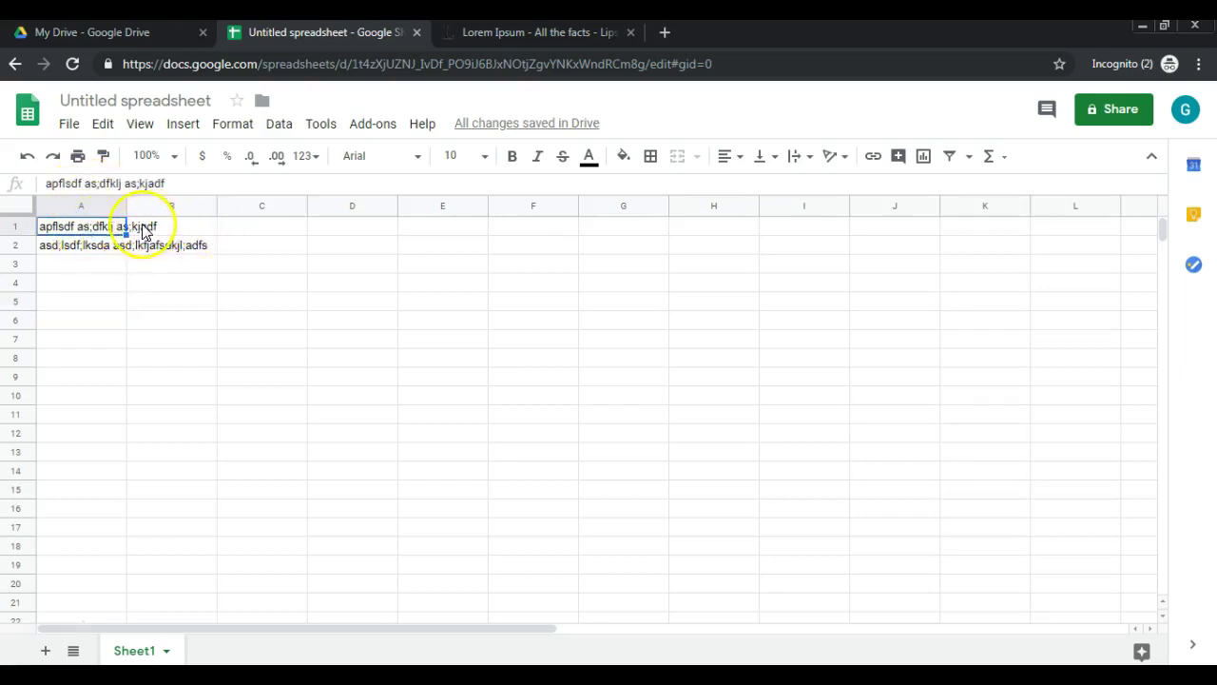
{"action": "left_click", "coordinate": [190, 232]}
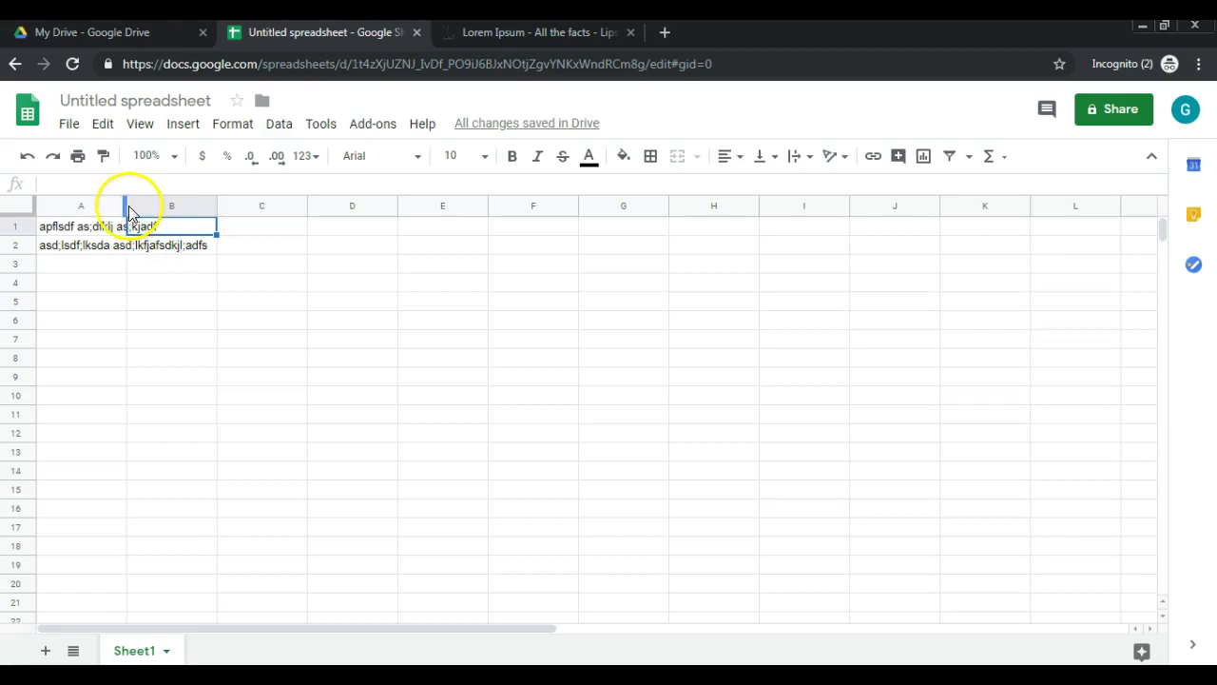
{"action": "left_click_drag", "start_coordinate": [124, 205], "coordinate": [219, 205]}
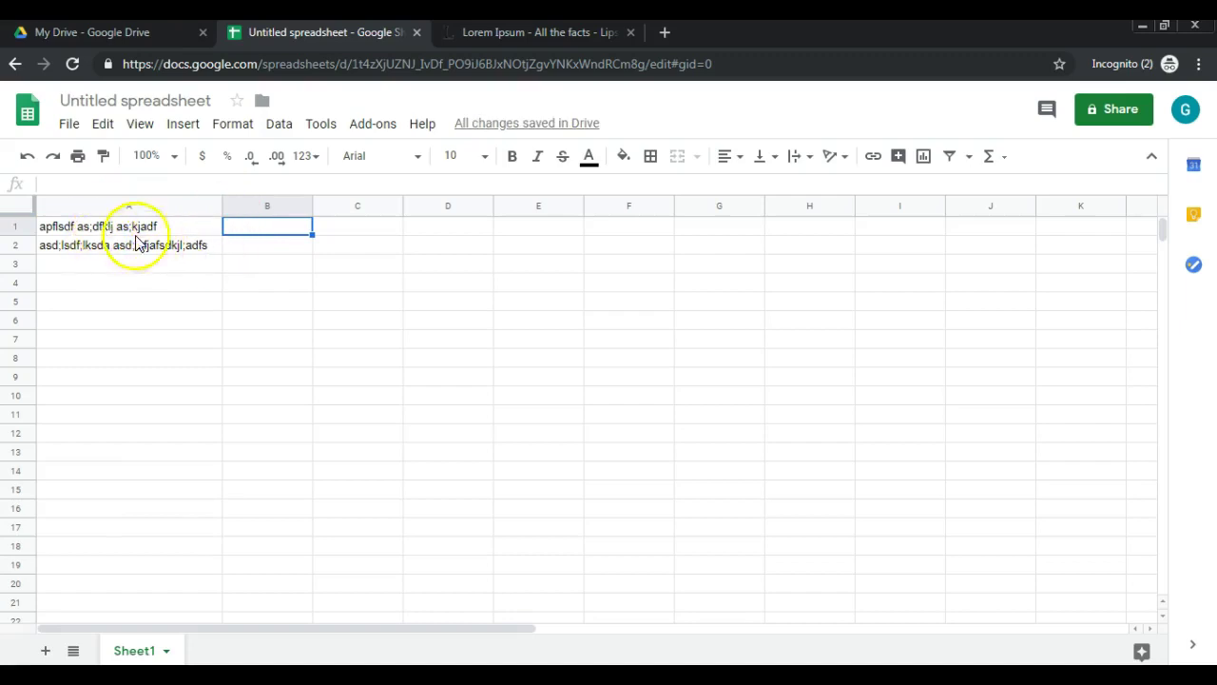
{"action": "left_click_drag", "start_coordinate": [222, 205], "coordinate": [159, 205]}
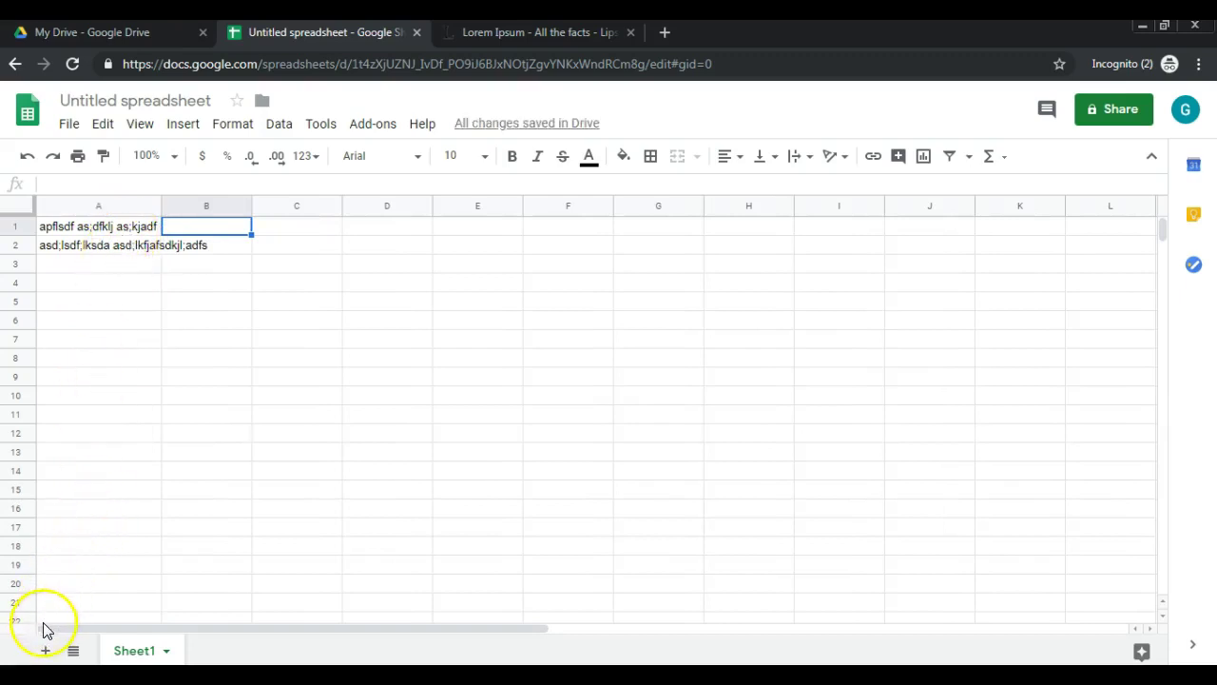
- Set the text wrapping of the whole column A to Wrap and check cell A2
{"action": "left_click", "coordinate": [87, 228]}
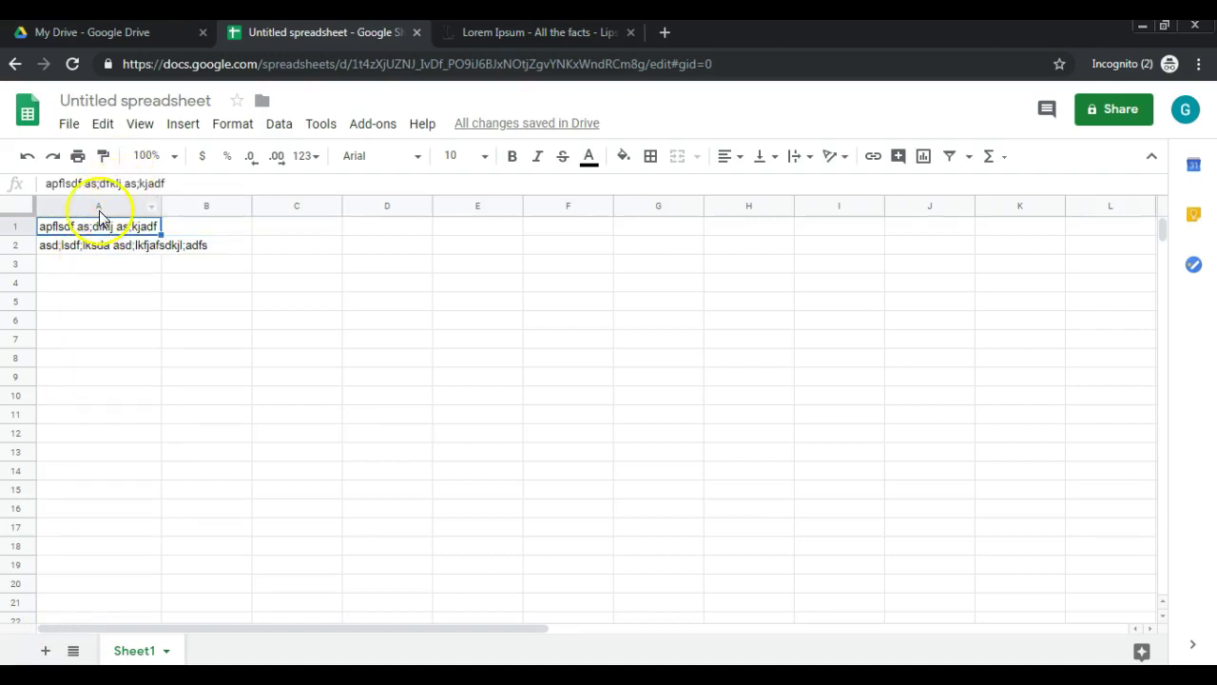
{"action": "left_click", "coordinate": [97, 207]}
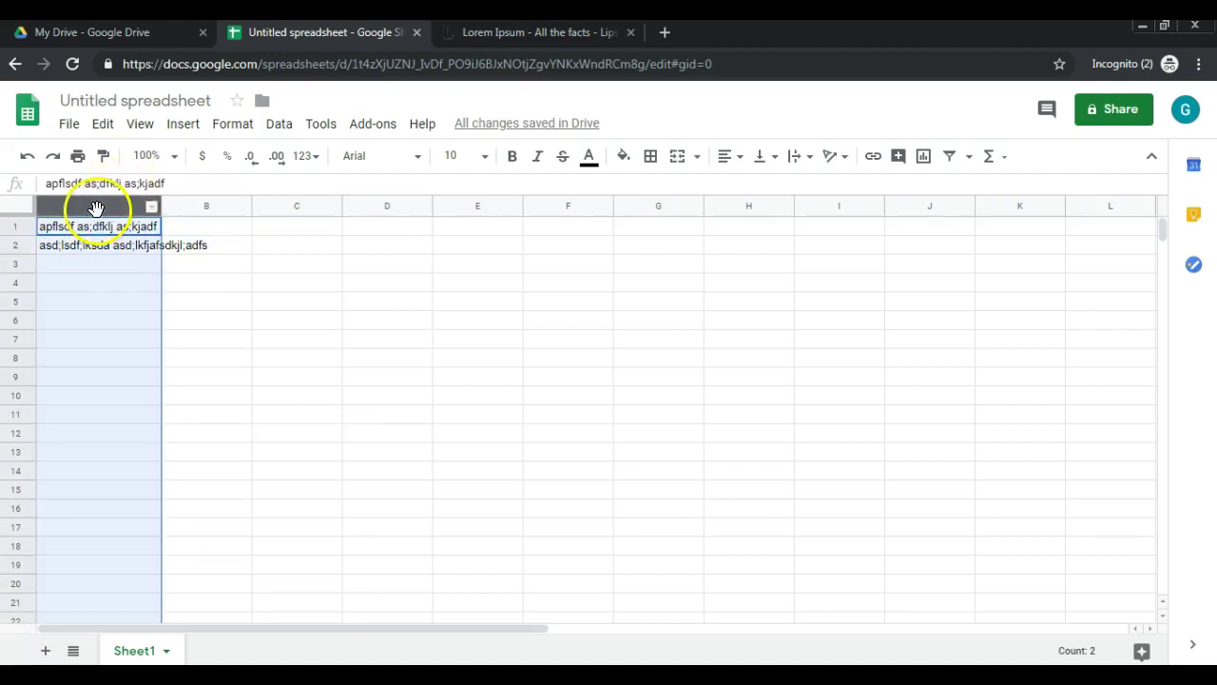
{"action": "left_click", "coordinate": [245, 127]}
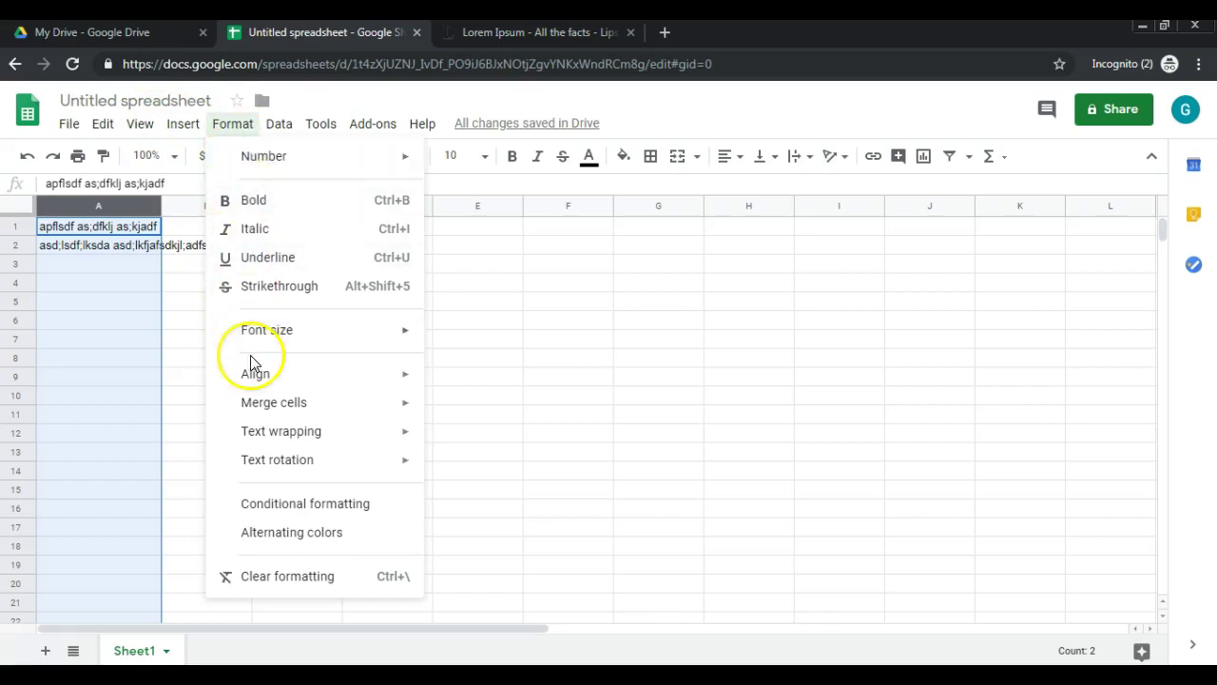
{"action": "mouse_move", "coordinate": [323, 440]}
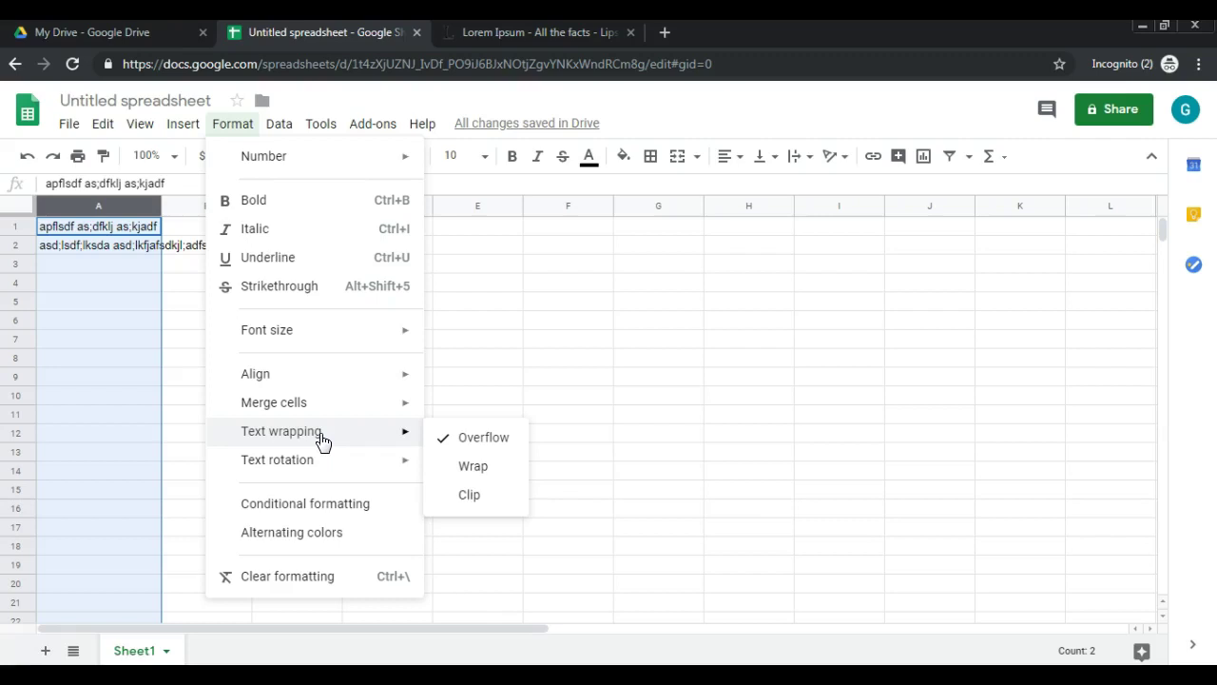
{"action": "left_click", "coordinate": [456, 465]}
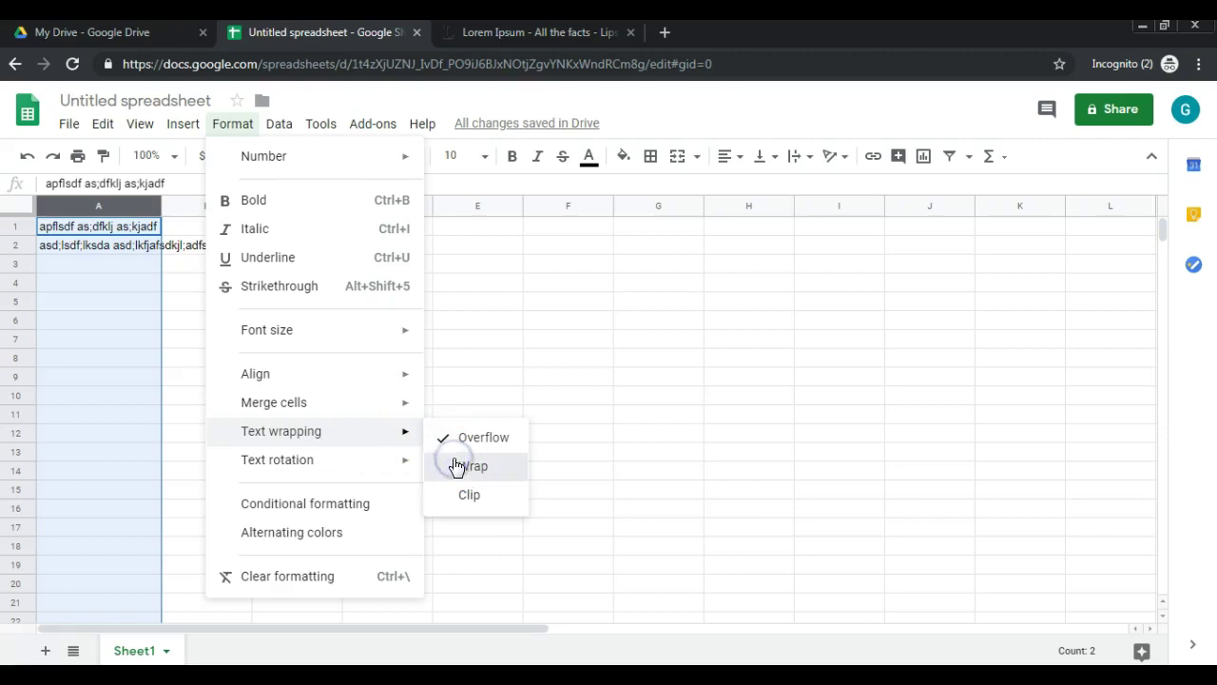
{"action": "left_click", "coordinate": [456, 466]}
{"action": "left_click", "coordinate": [99, 260]}
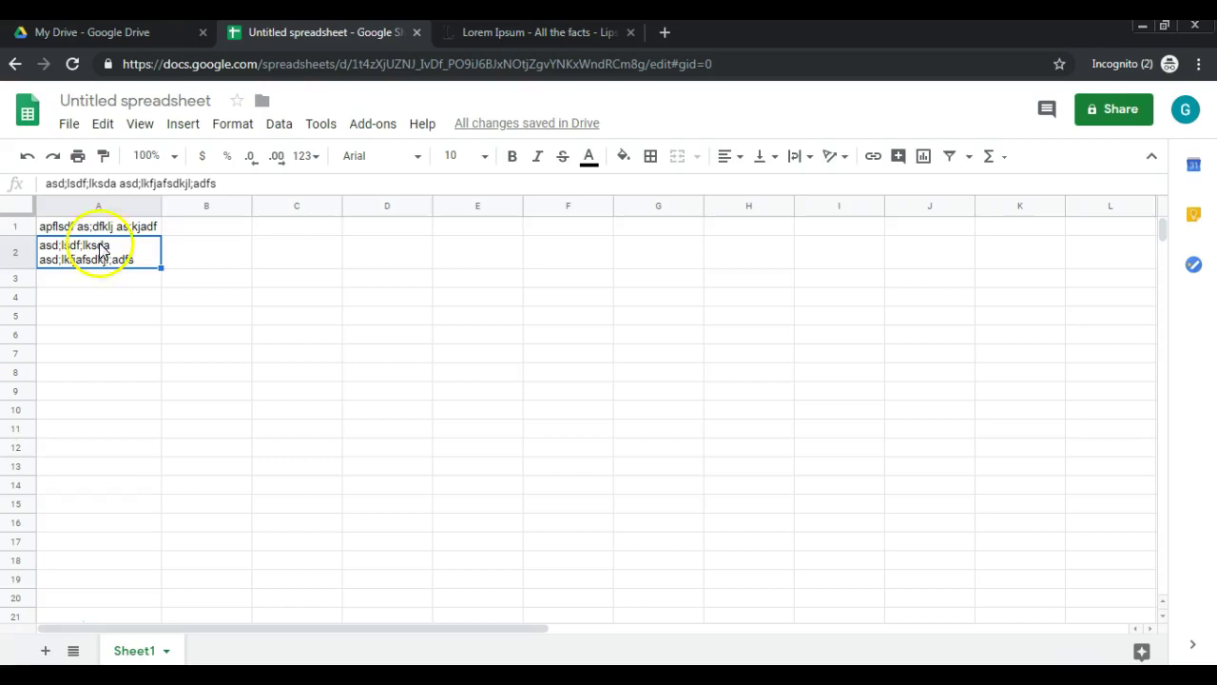
- Set the text wrapping of the whole column A to Clip and check cell A2
{"action": "left_click", "coordinate": [102, 204]}
{"action": "right_click", "coordinate": [102, 204]}
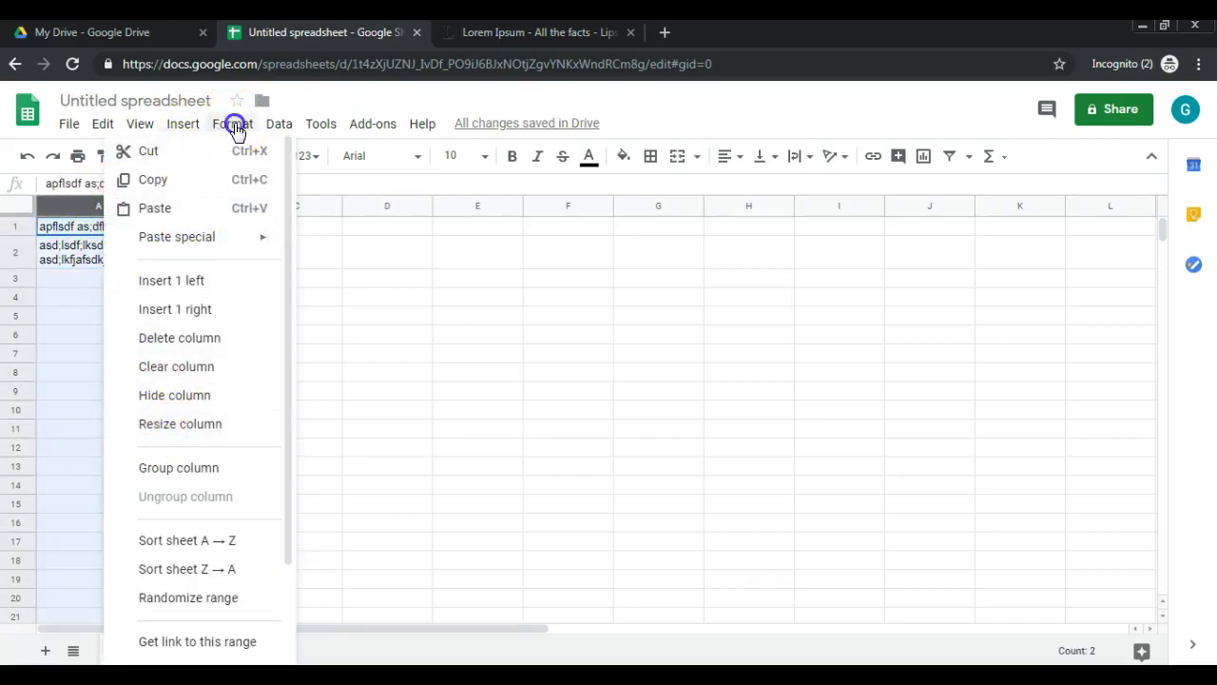
{"action": "left_click", "coordinate": [234, 123]}
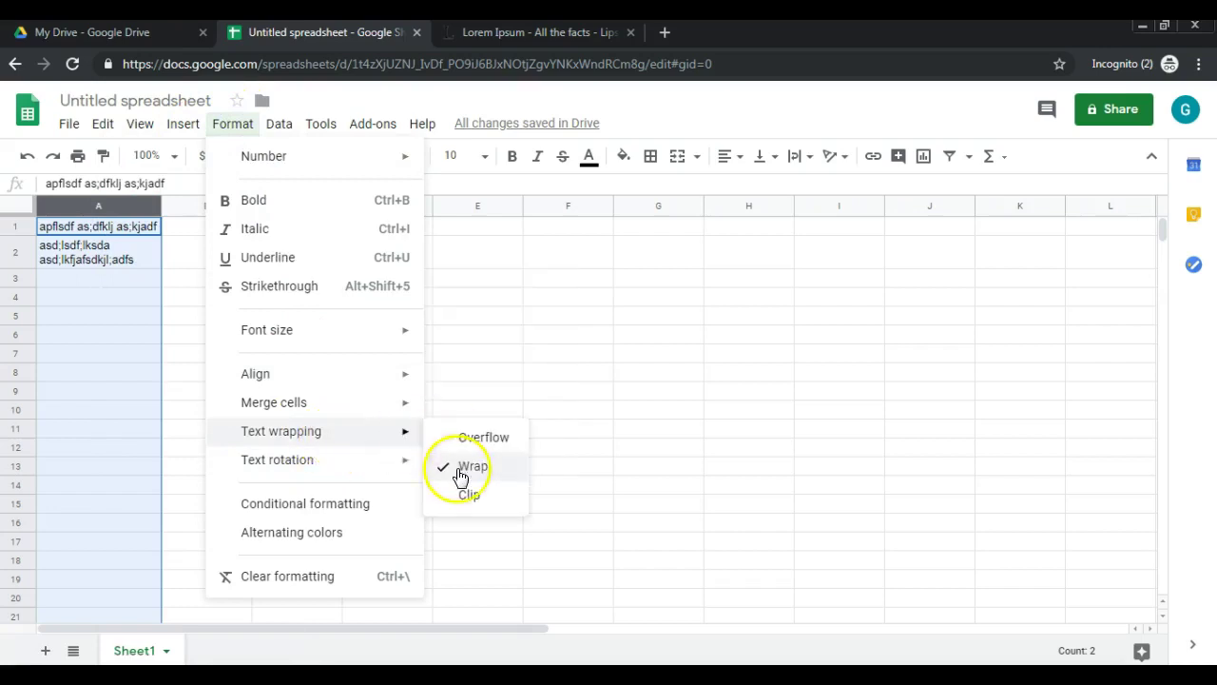
{"action": "left_click", "coordinate": [492, 494]}
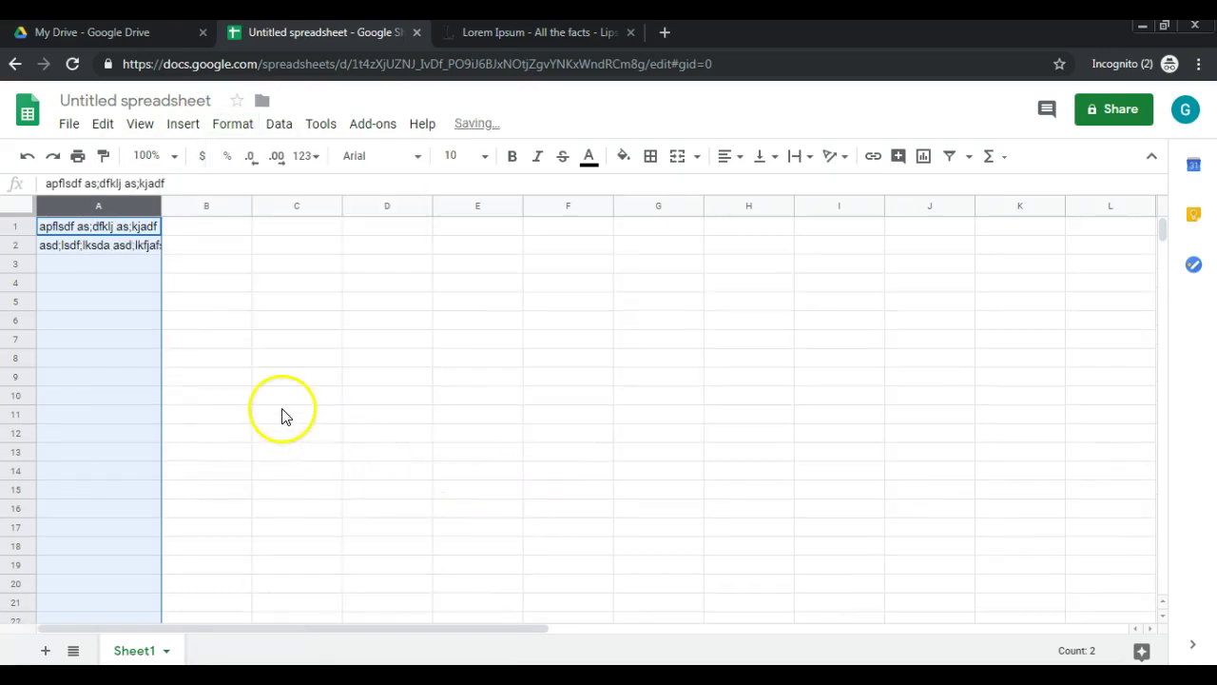
{"action": "left_click", "coordinate": [203, 250]}
{"action": "left_click", "coordinate": [119, 250]}
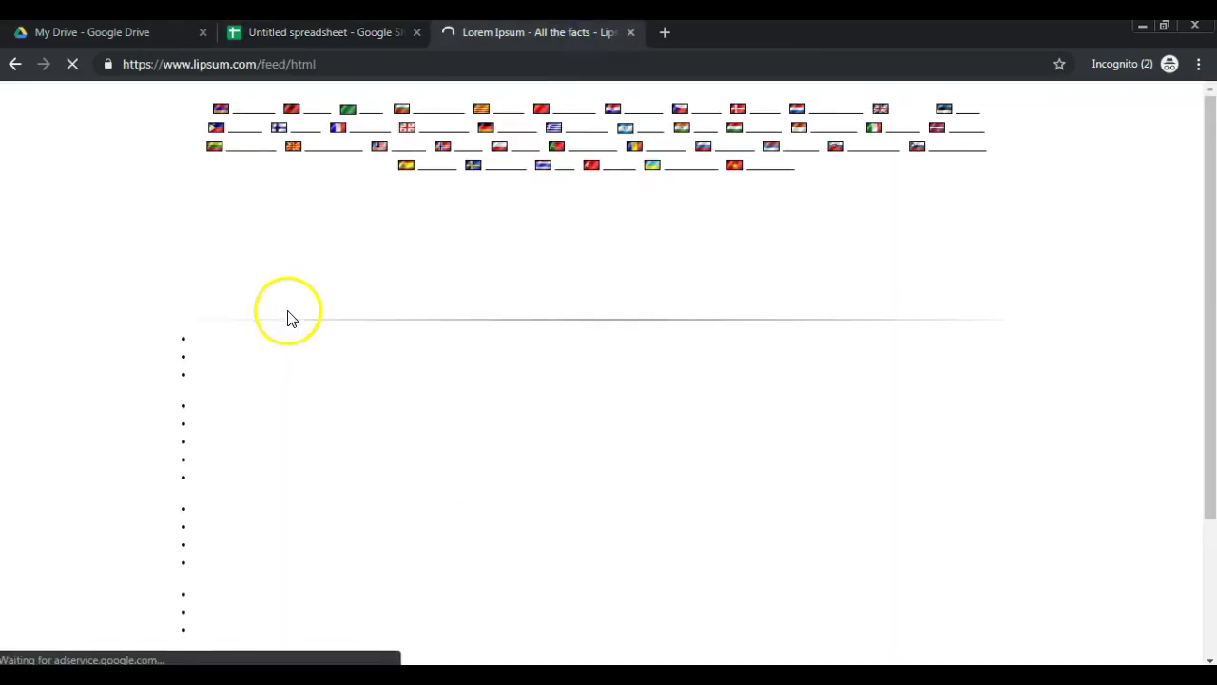
- Switch to the Lorem Ipsum page and copy all the generated sentences, from "Lorem ipsum dolor" to "luctus libero."
{"action": "scroll", "coordinate": [256, 318], "scroll_direction": "down", "scroll_amount": 2}
{"action": "scroll", "coordinate": [186, 190], "scroll_direction": "down", "scroll_amount": 1}
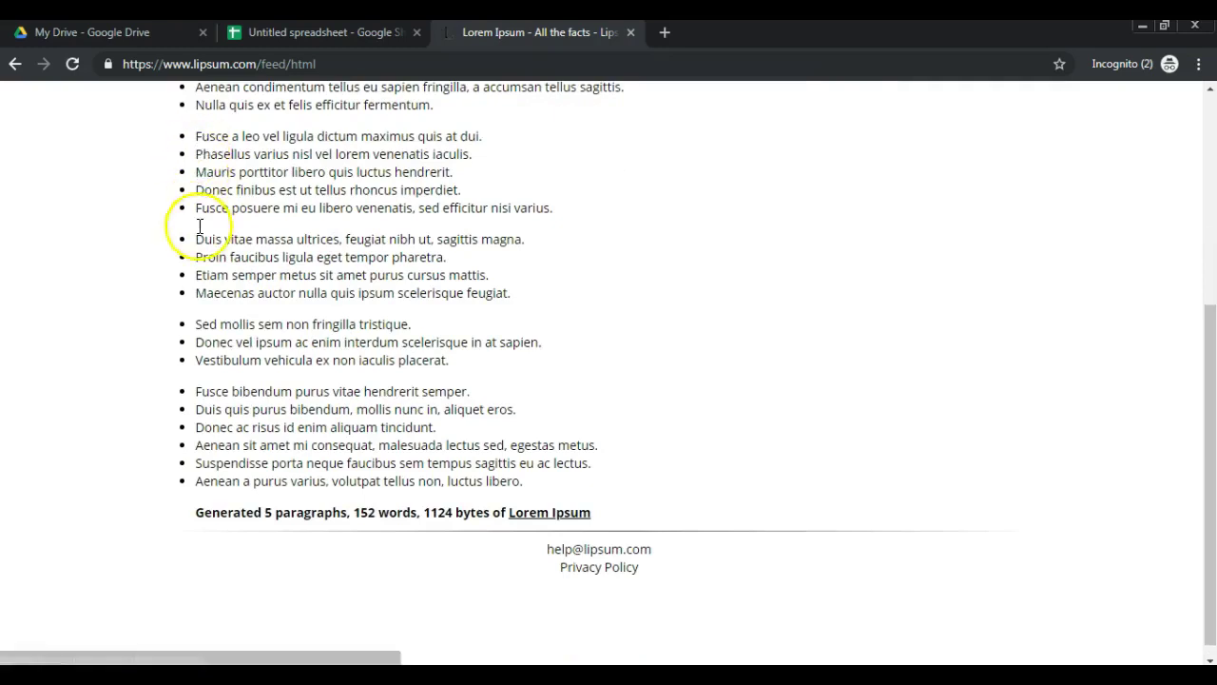
{"action": "scroll", "coordinate": [255, 350], "scroll_direction": "up", "scroll_amount": 1}
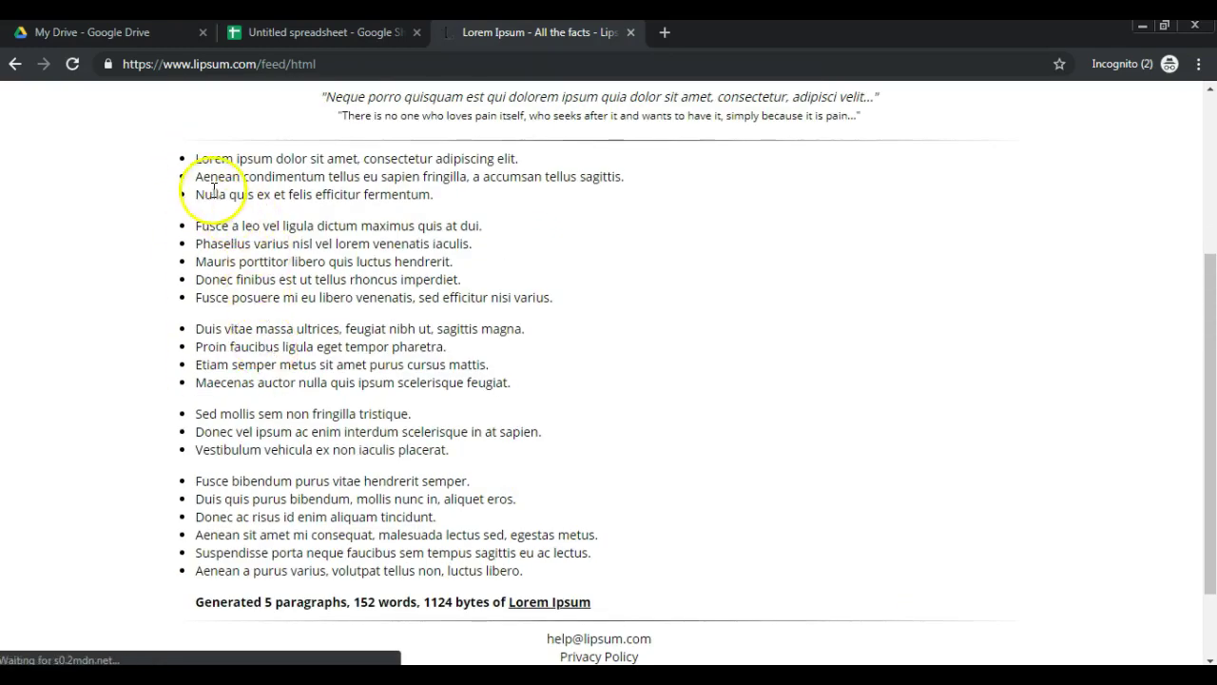
{"action": "left_click_drag", "start_coordinate": [194, 159], "coordinate": [238, 228]}
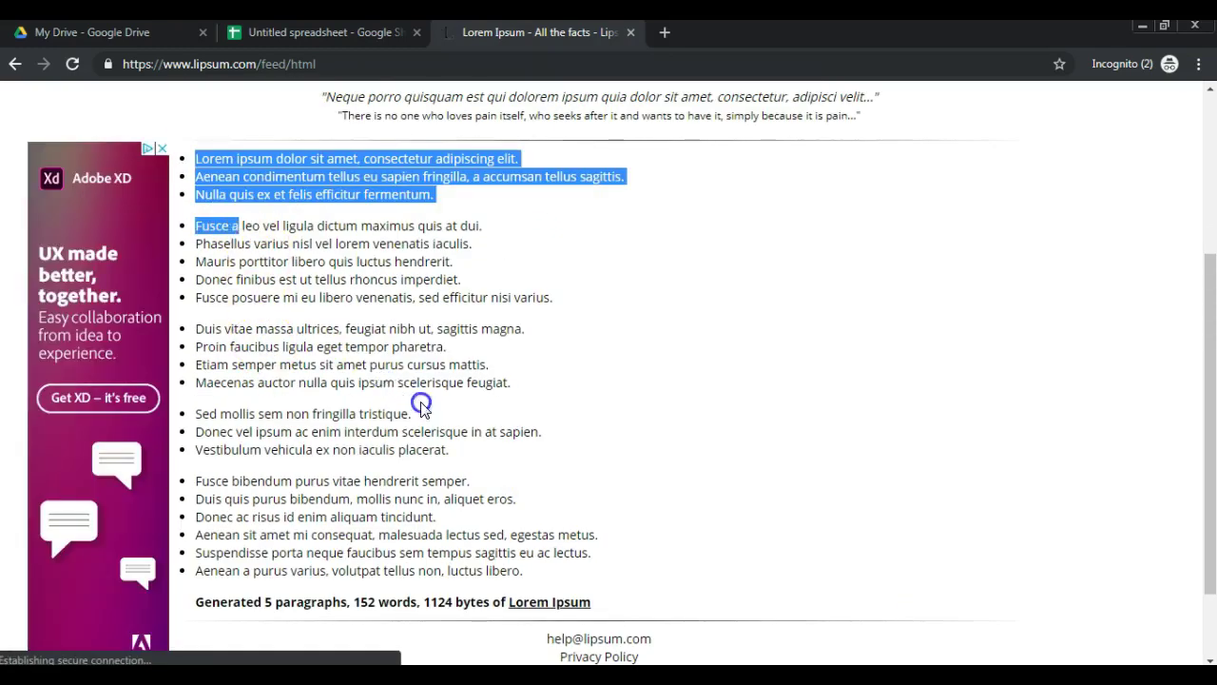
{"action": "left_click_drag", "start_coordinate": [421, 405], "coordinate": [546, 575]}
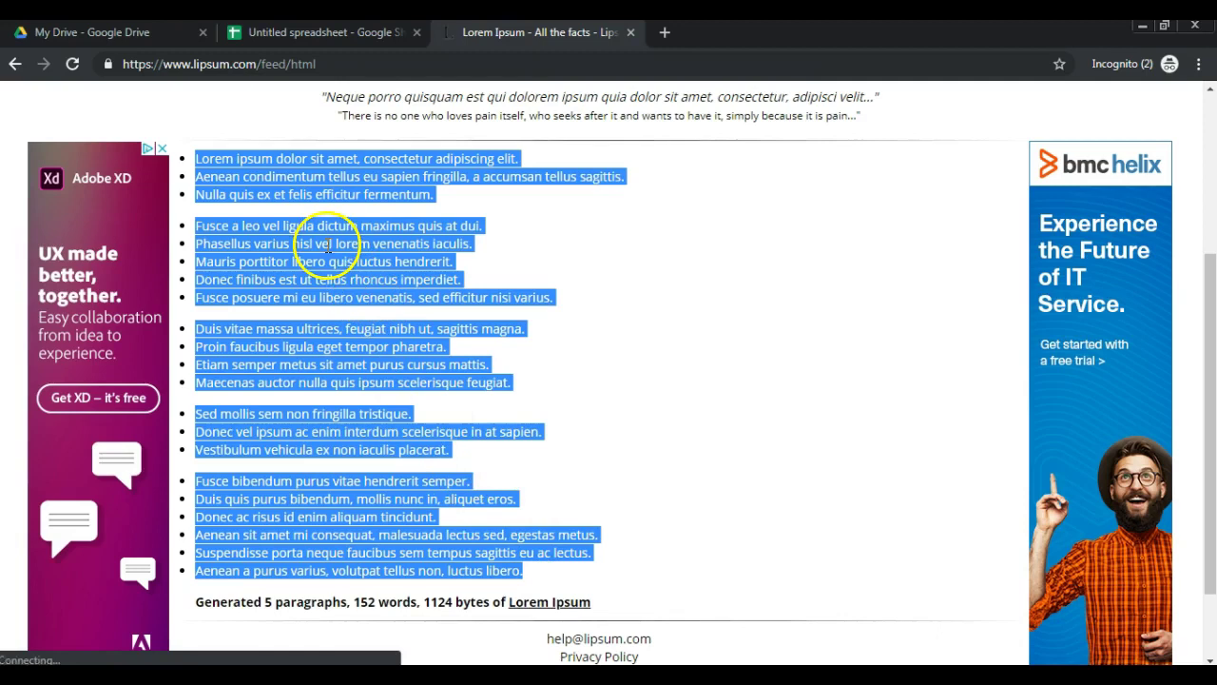
- Switch back to the untitled spreadsheet and paste the copied Lorem Ipsum sentences starting at cell A4
{"action": "left_click", "coordinate": [305, 39]}
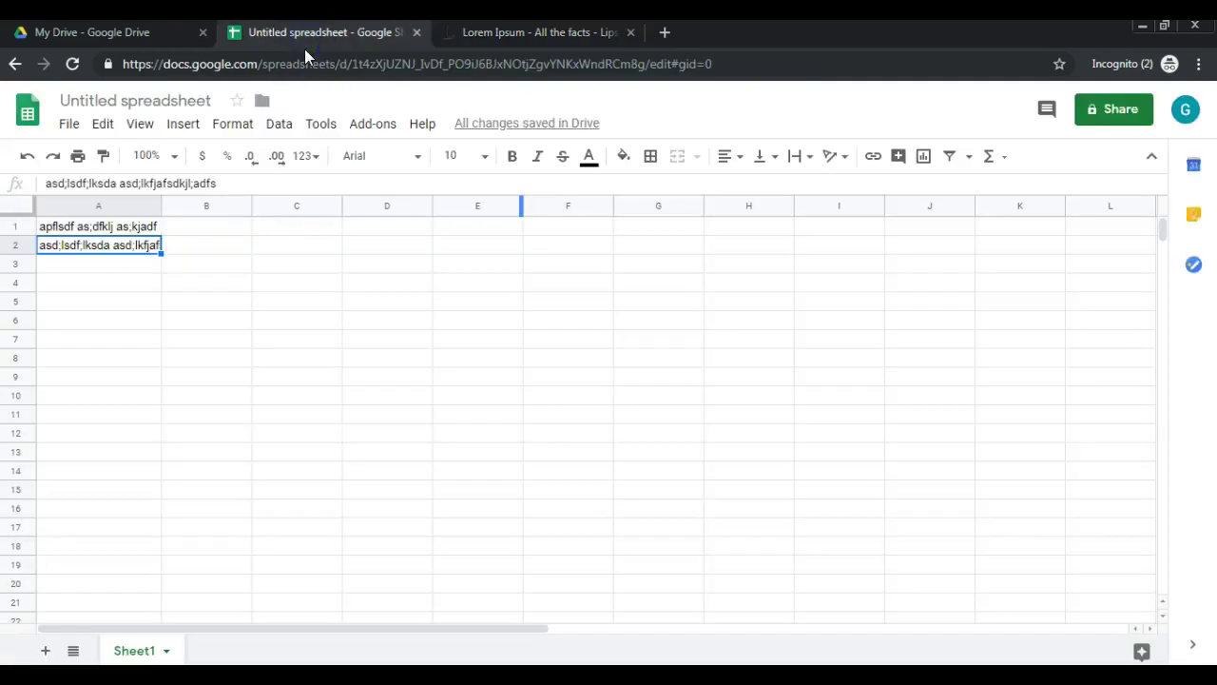
{"action": "left_click", "coordinate": [101, 267]}
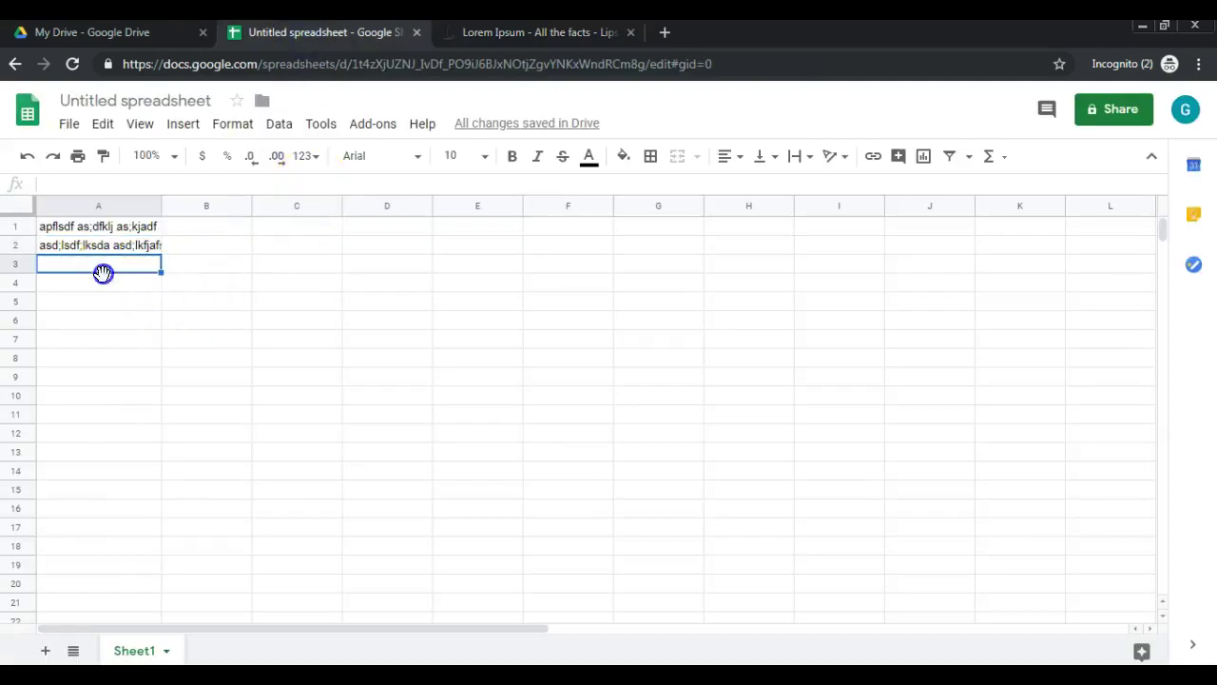
{"action": "left_click", "coordinate": [104, 281]}
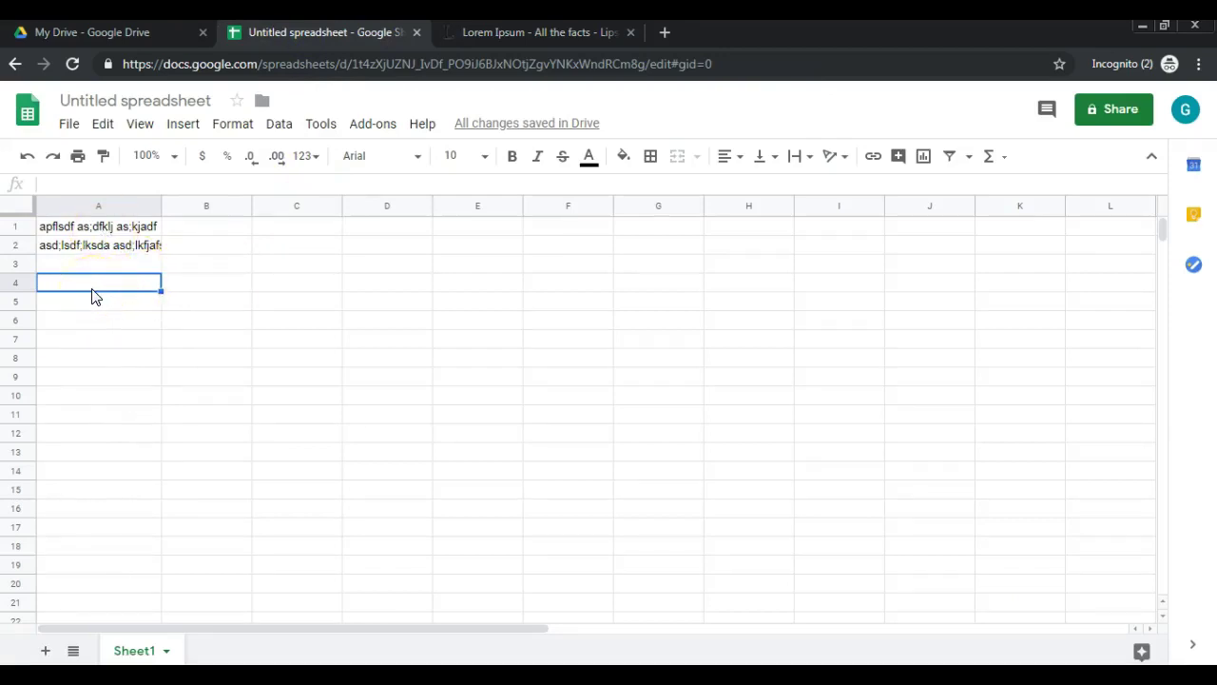
{"action": "key", "text": "ctrl+v"}
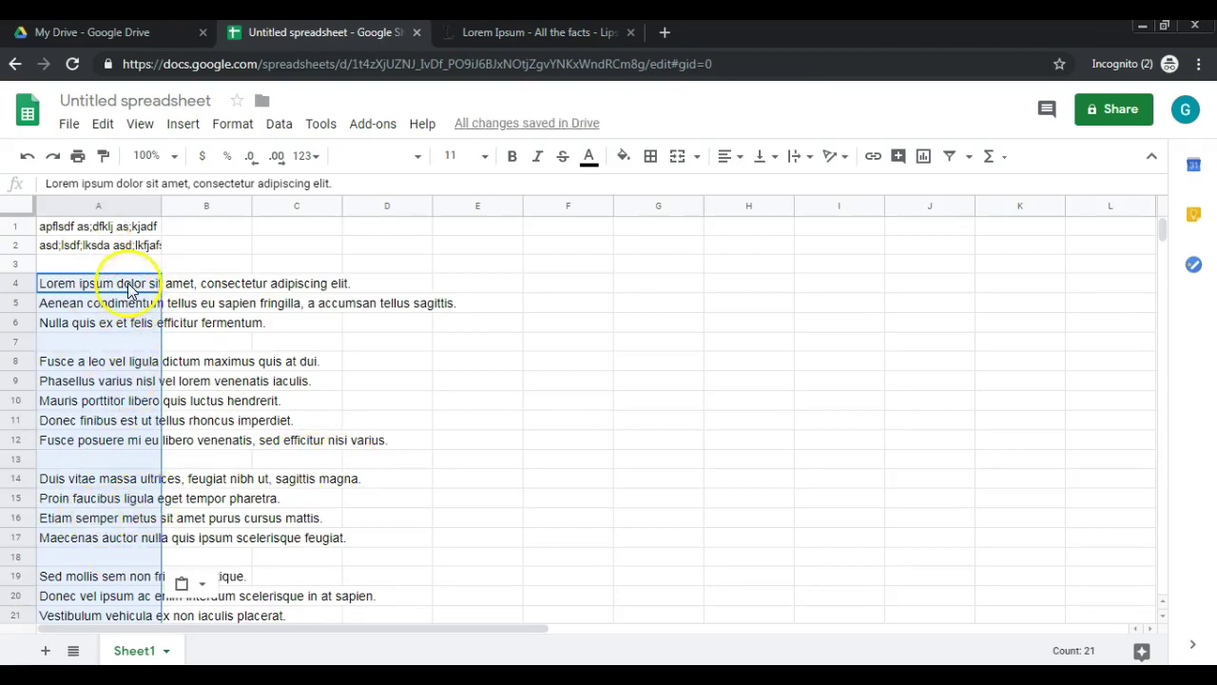
- Set the text wrapping of the whole column A to Wrap and widen the column to roughly twice its width
{"action": "left_click", "coordinate": [171, 458]}
{"action": "left_click", "coordinate": [89, 424]}
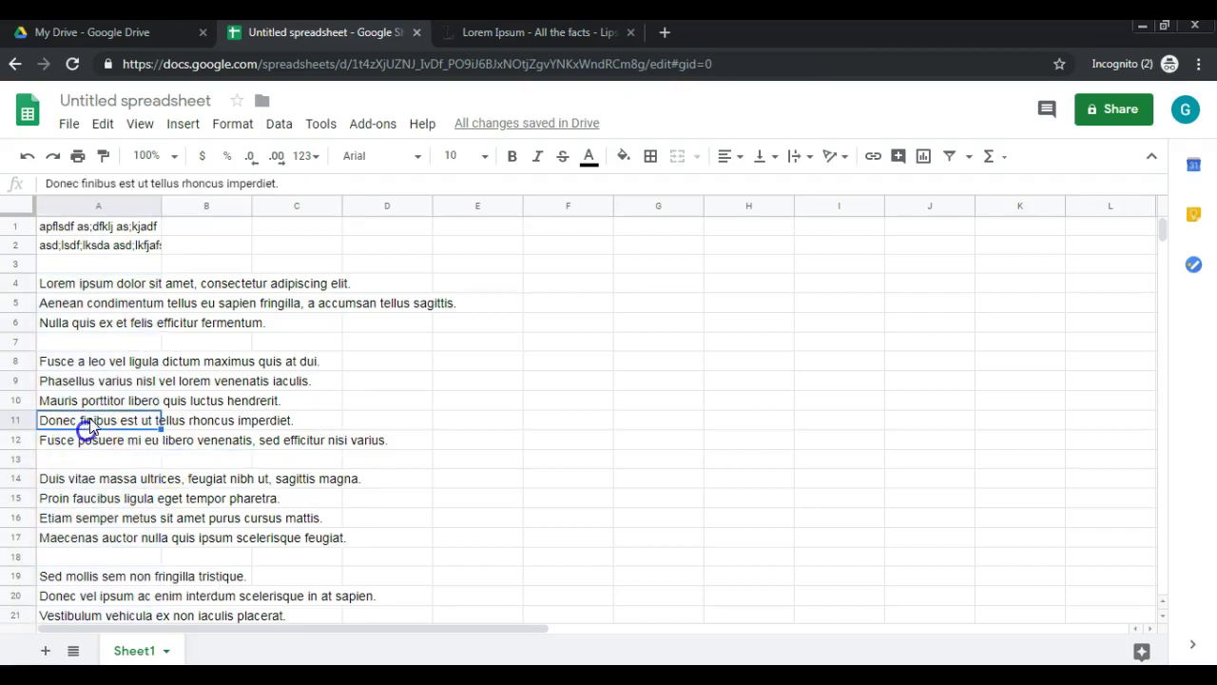
{"action": "left_click", "coordinate": [111, 207]}
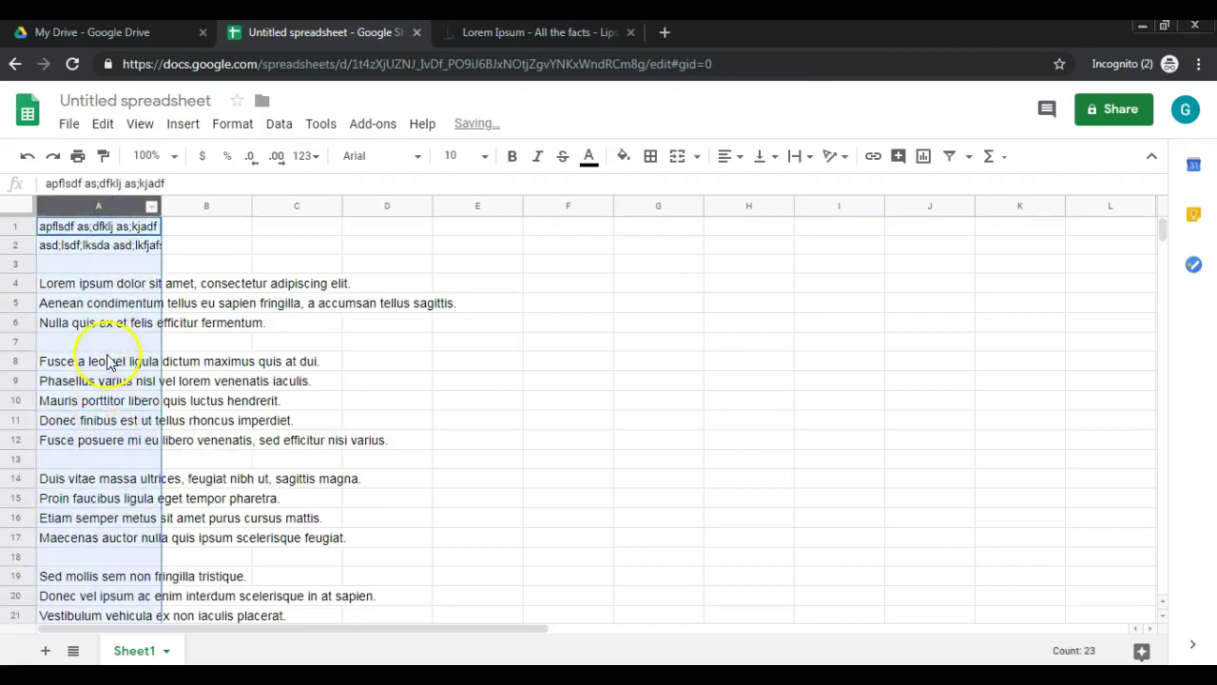
{"action": "left_click", "coordinate": [238, 123]}
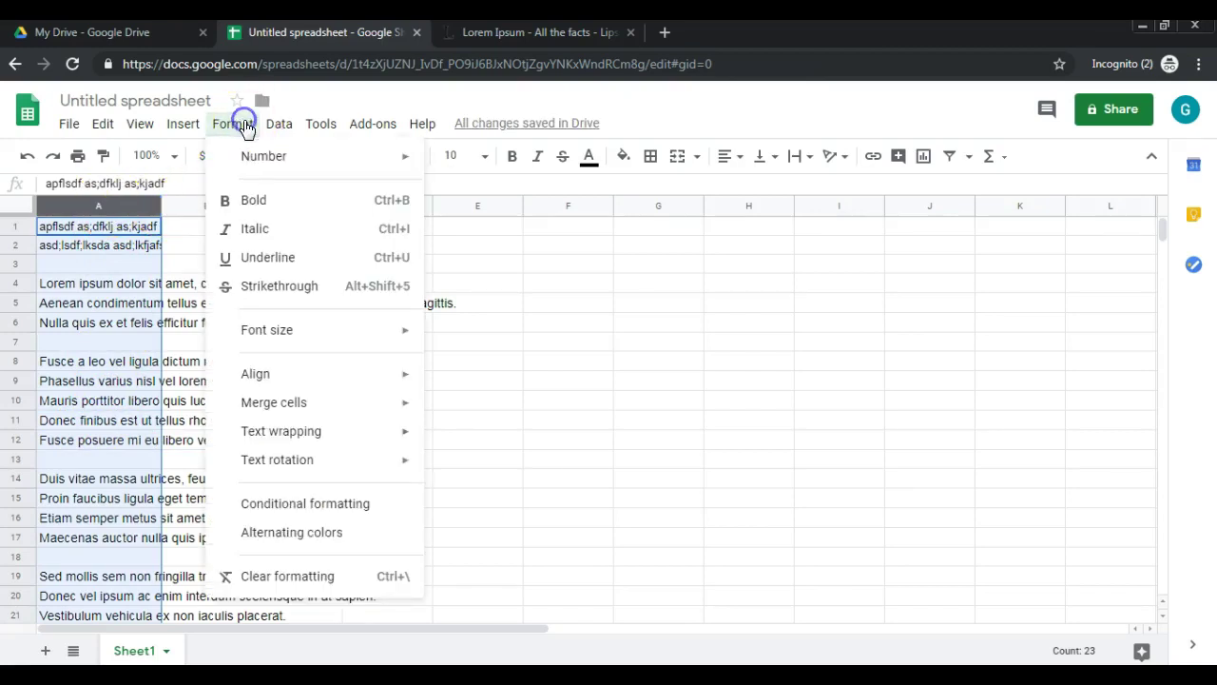
{"action": "left_click", "coordinate": [284, 431]}
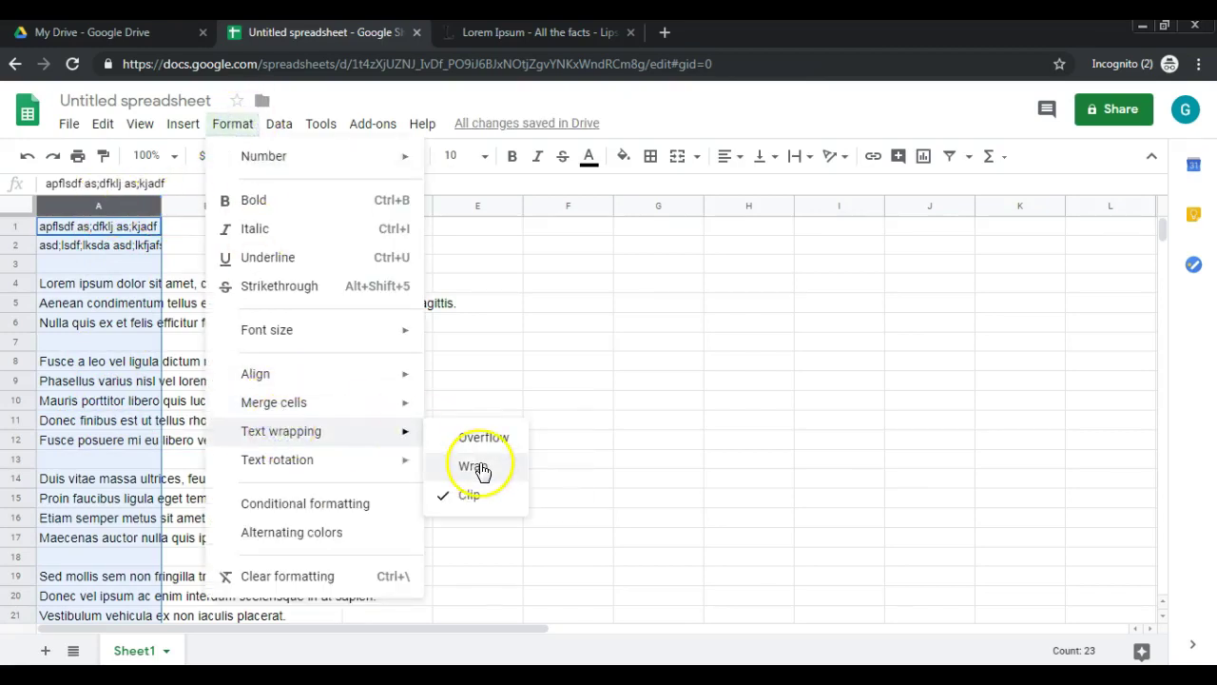
{"action": "left_click", "coordinate": [478, 465]}
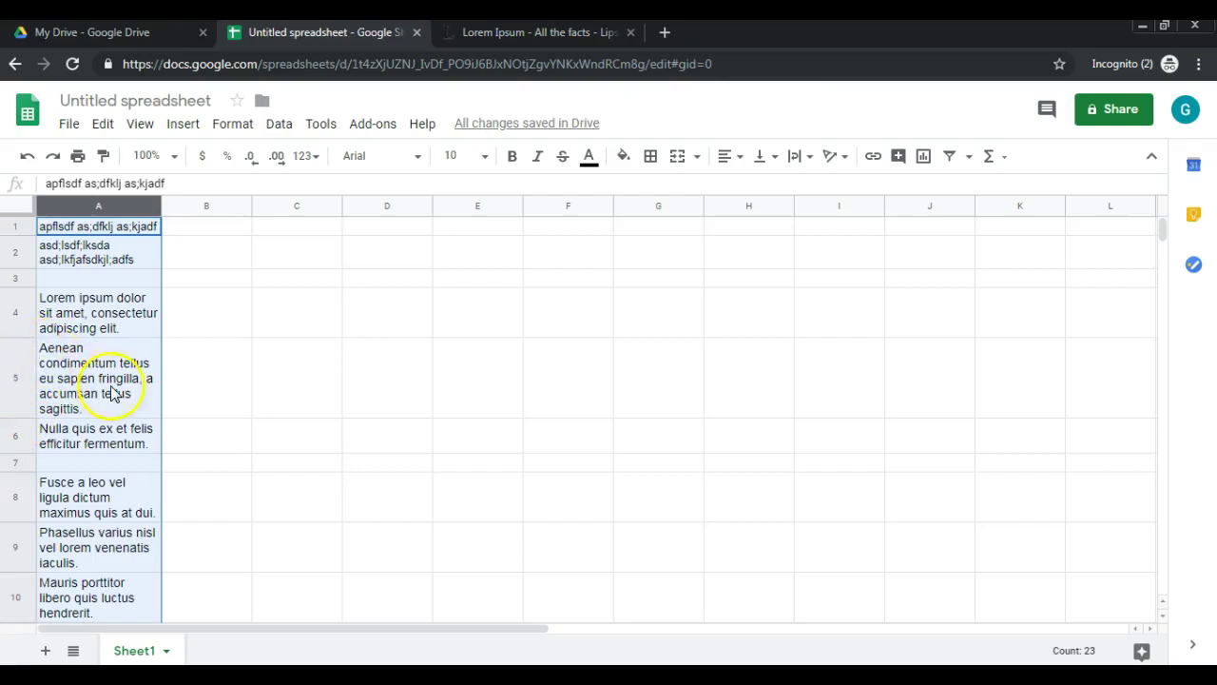
{"action": "left_click_drag", "start_coordinate": [163, 213], "coordinate": [282, 207]}
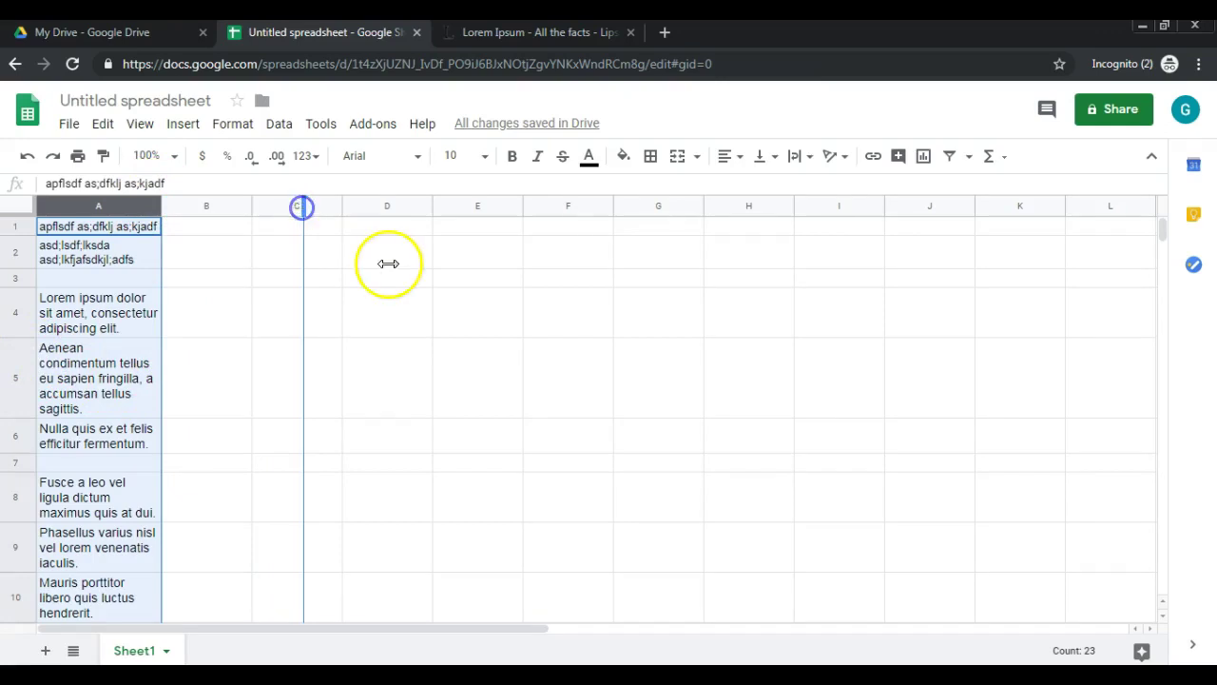
{"action": "left_click_drag", "start_coordinate": [388, 264], "coordinate": [386, 271]}
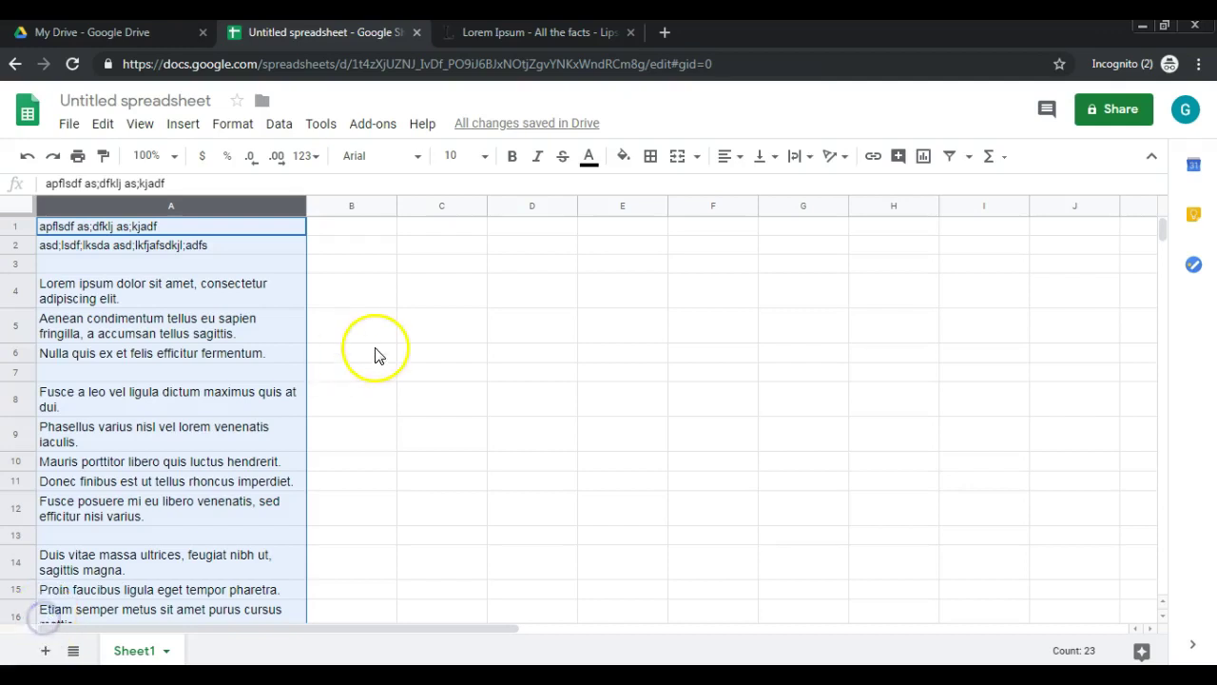
- Apply the Currency number format with two decimals to the whole column C
{"action": "left_click", "coordinate": [448, 208]}
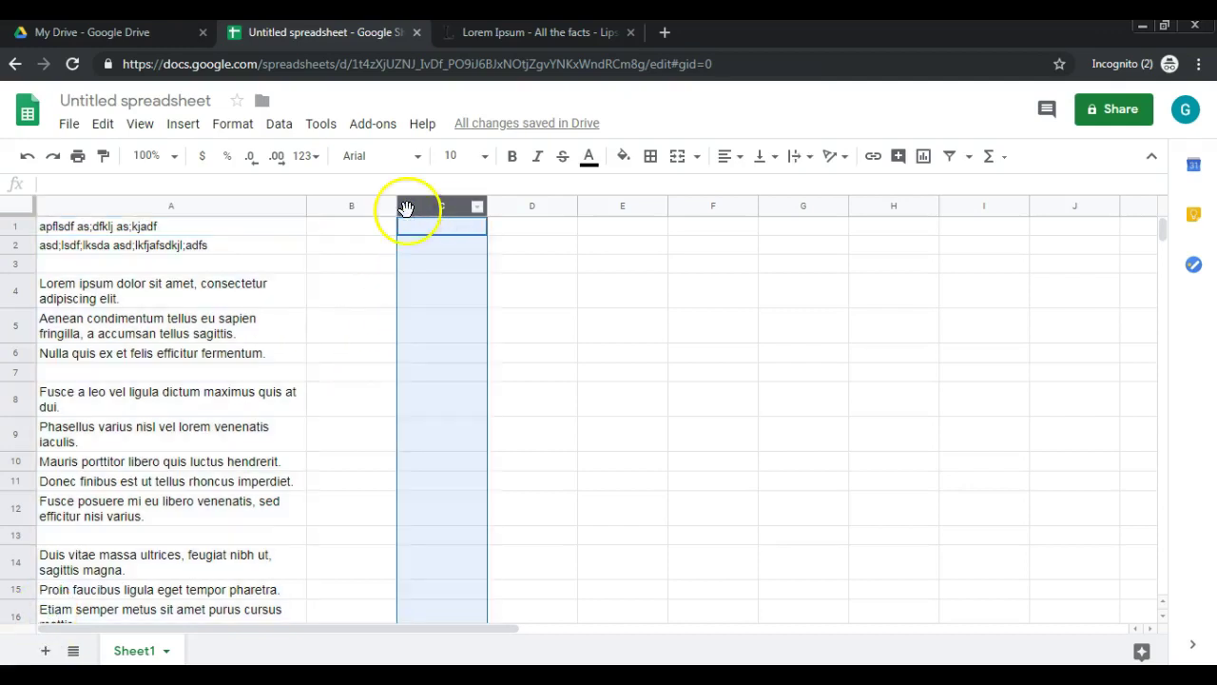
{"action": "left_click", "coordinate": [232, 124]}
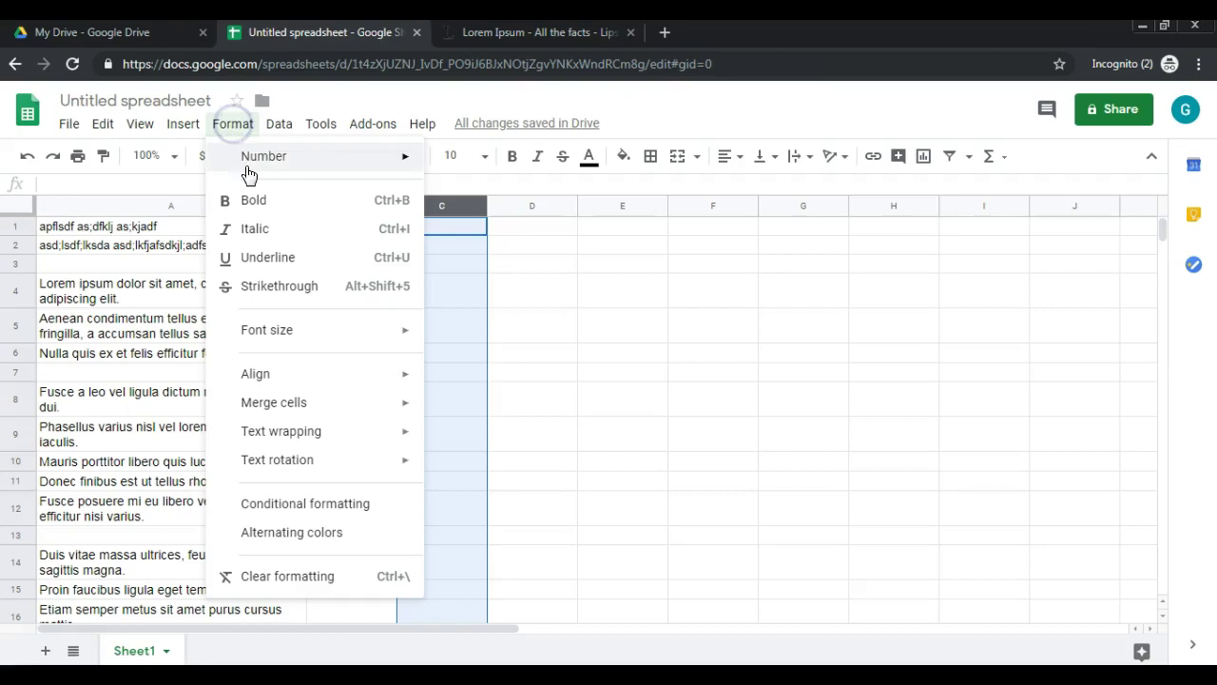
{"action": "mouse_move", "coordinate": [264, 156]}
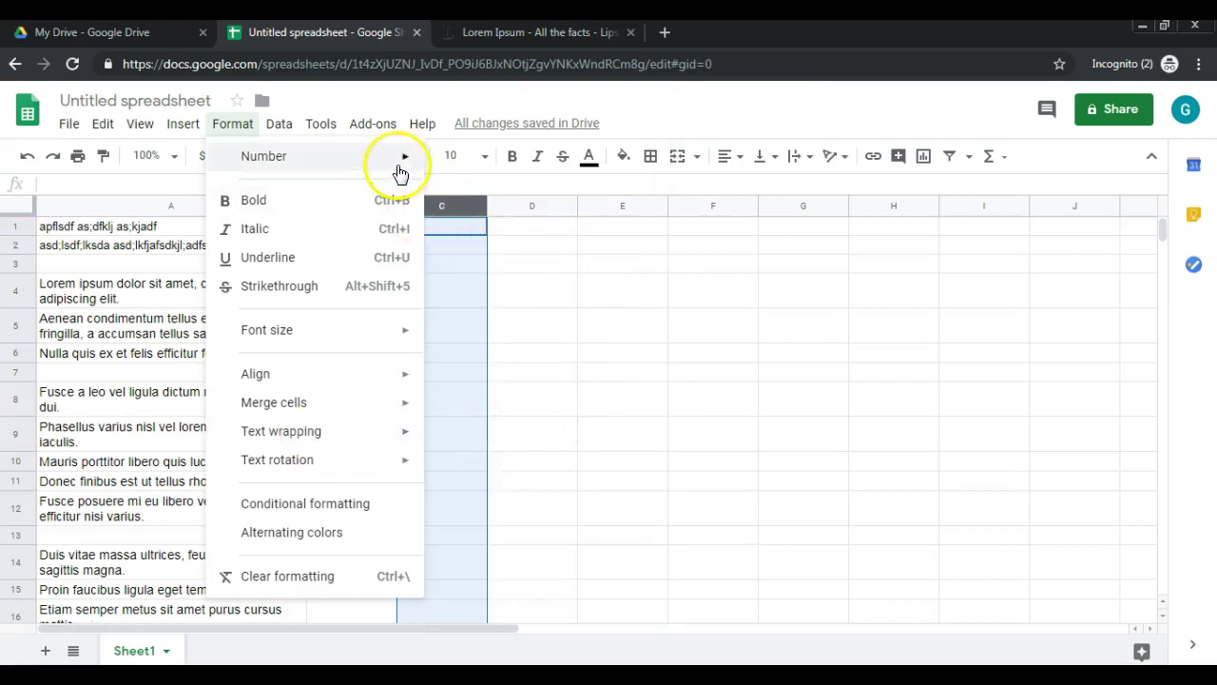
{"action": "mouse_move", "coordinate": [401, 161]}
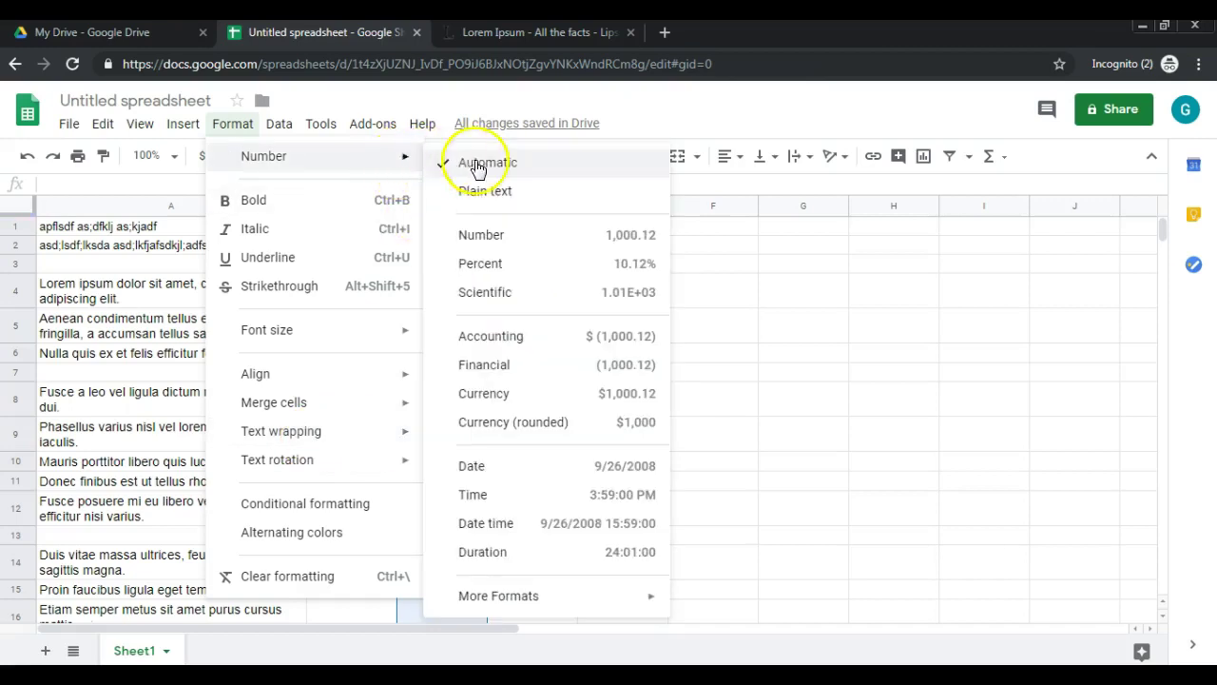
{"action": "left_click", "coordinate": [516, 393]}
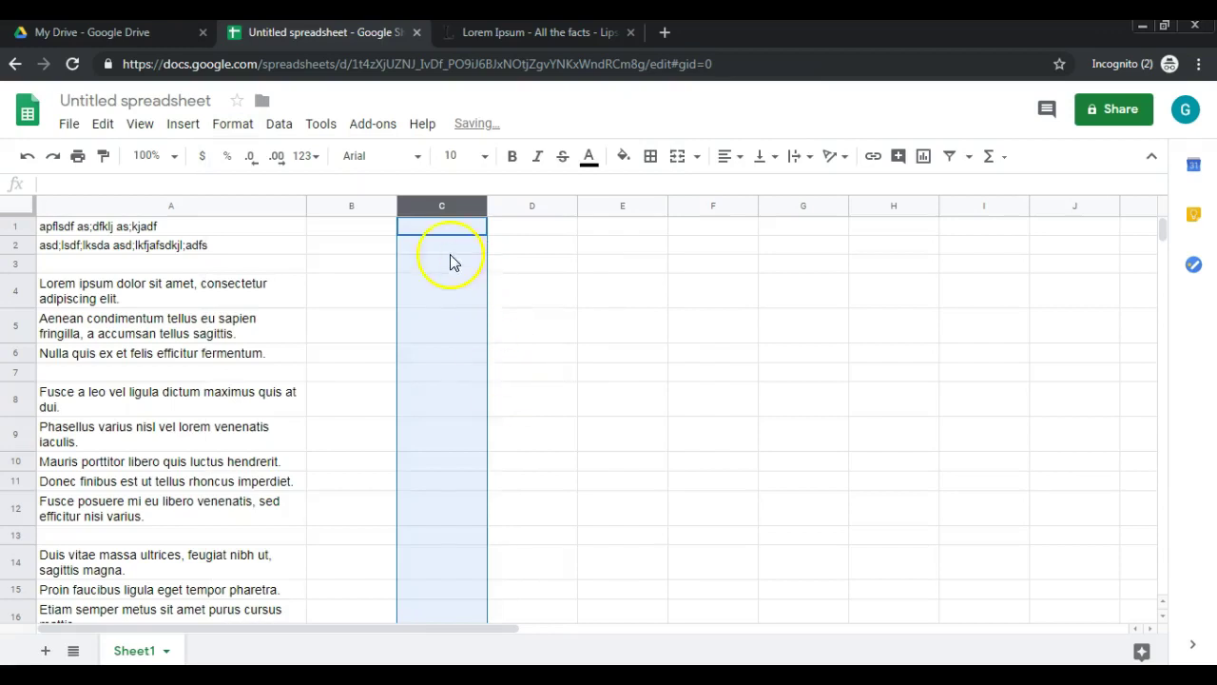
- Enter the amounts 13.25 in cell C2 and 12.56 in cell C3
{"action": "left_click", "coordinate": [442, 240]}
{"action": "type", "text": "13"}
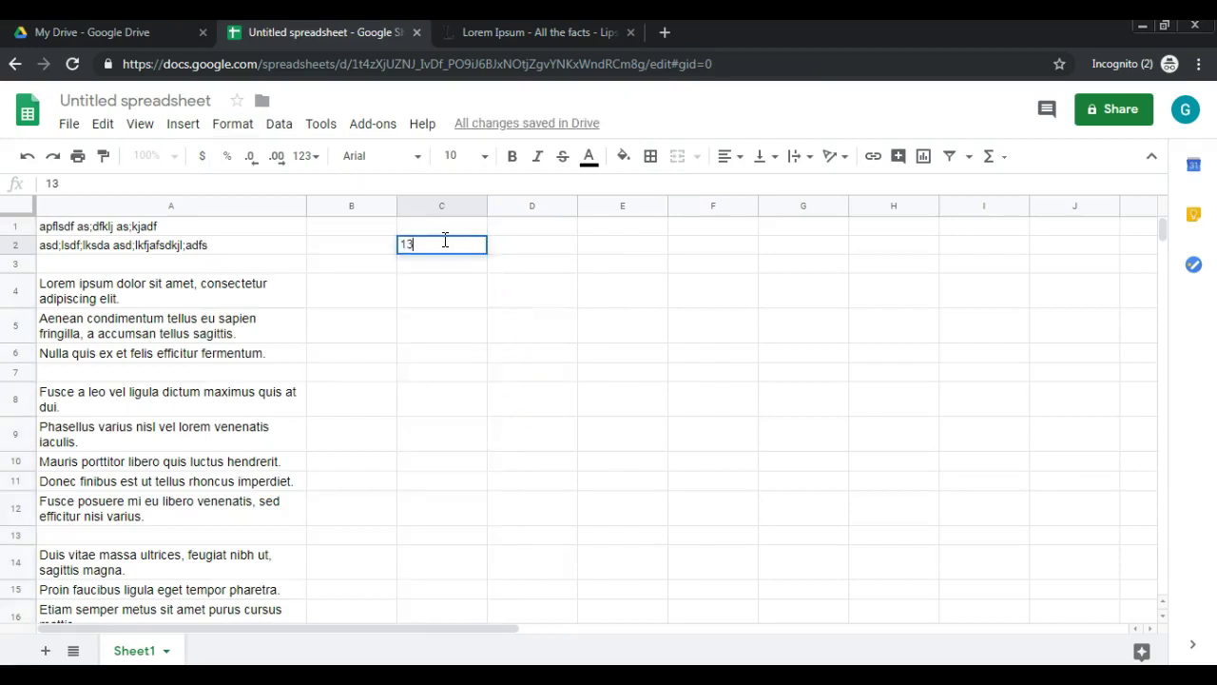
{"action": "type", "text": ".25"}
{"action": "key", "text": "Return"}
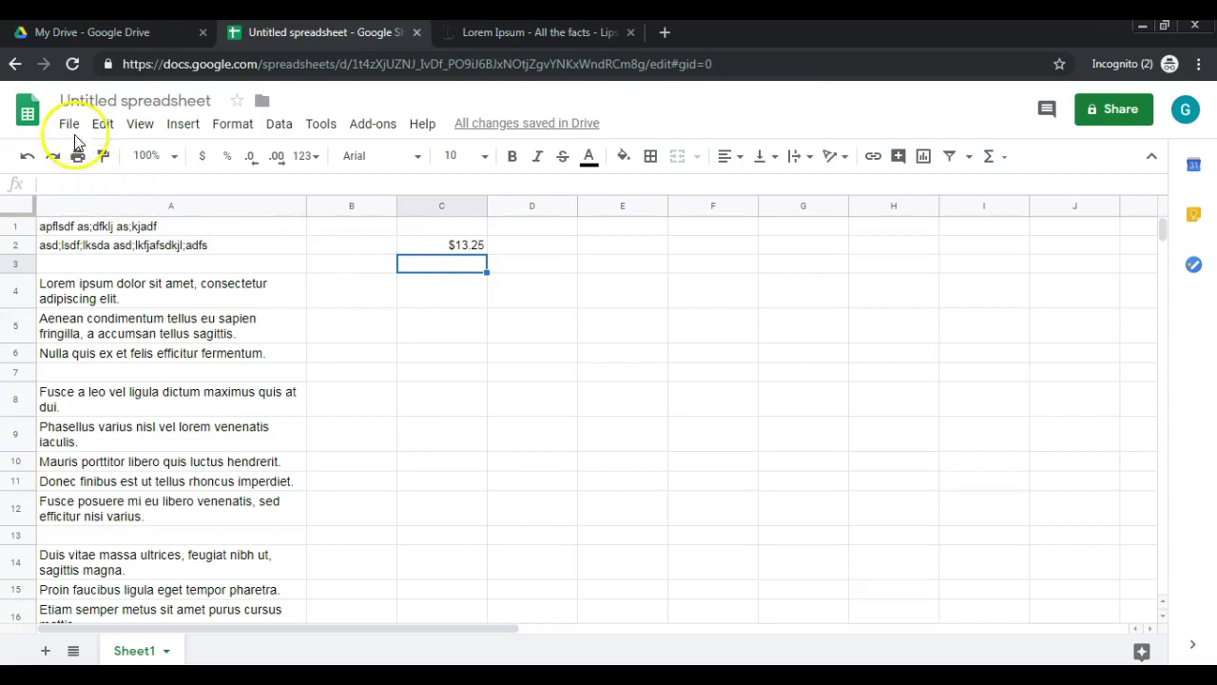
{"action": "left_click", "coordinate": [448, 266]}
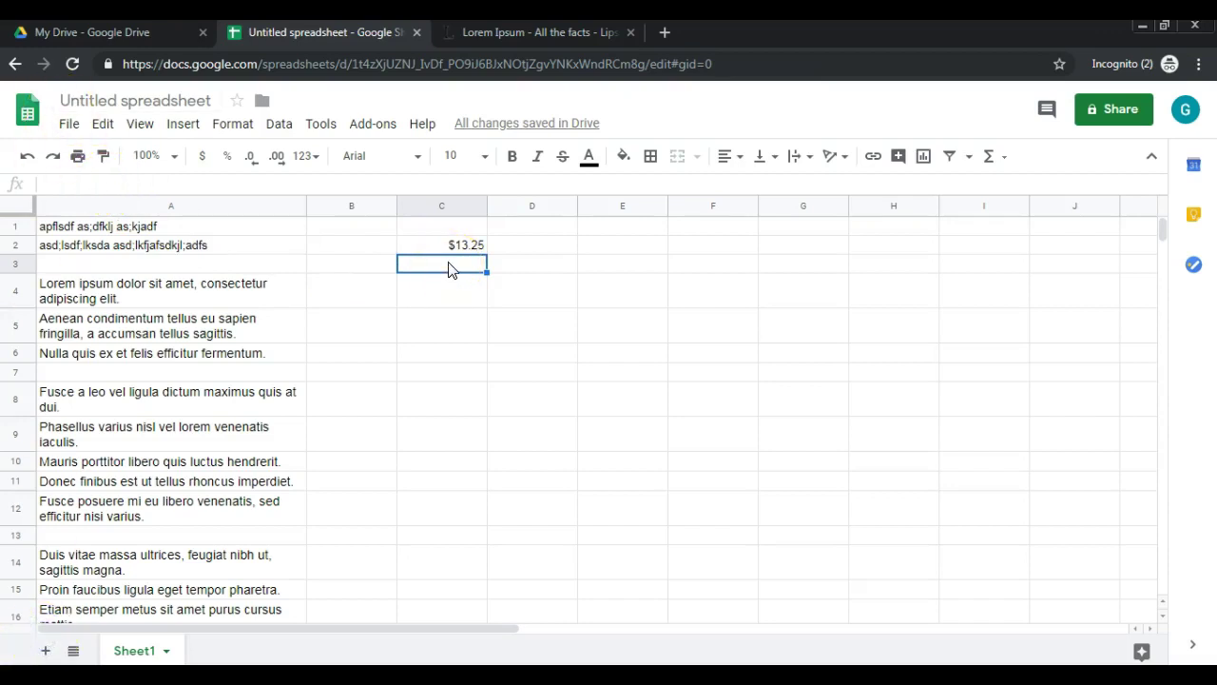
{"action": "type", "text": "12.56"}
{"action": "key", "text": "Return"}
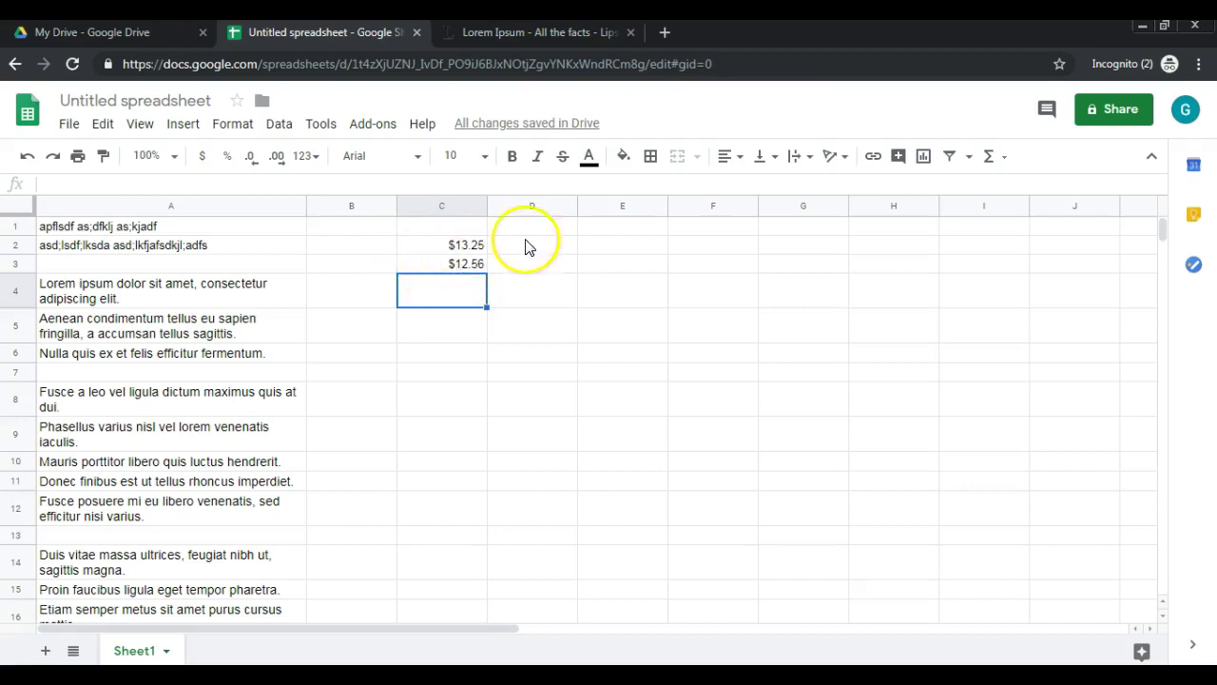
- Apply the Date number format to the whole column D
{"action": "left_click", "coordinate": [544, 206]}
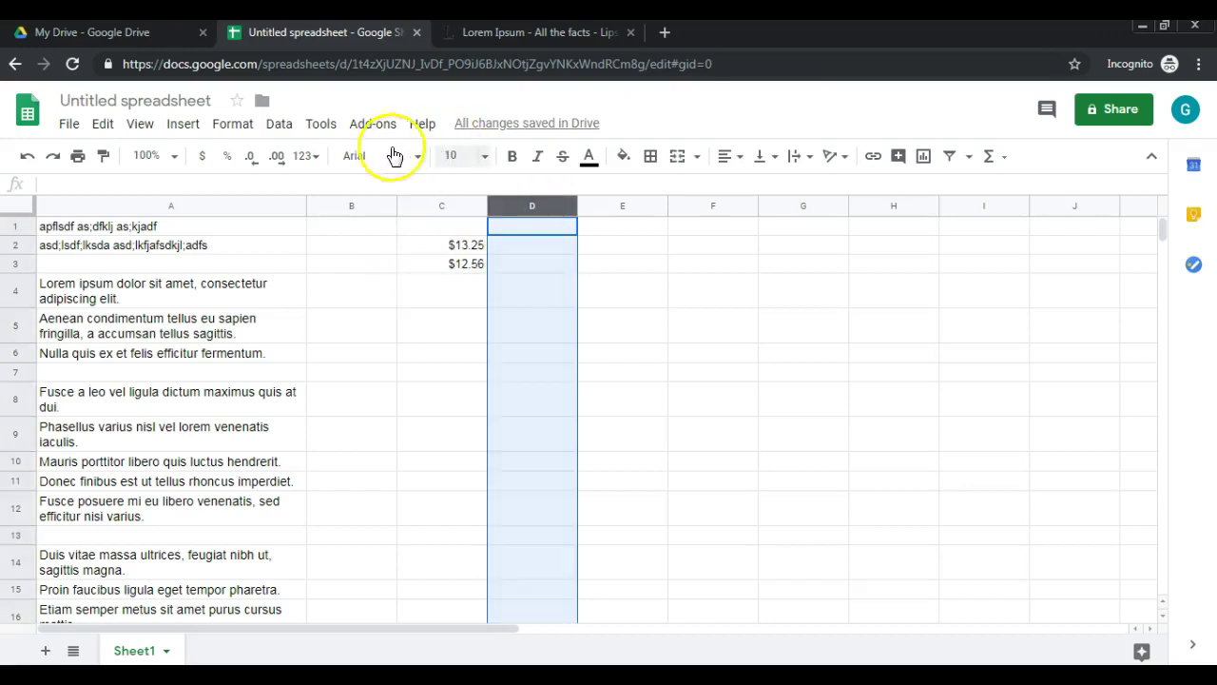
{"action": "left_click", "coordinate": [238, 125]}
{"action": "mouse_move", "coordinate": [276, 156]}
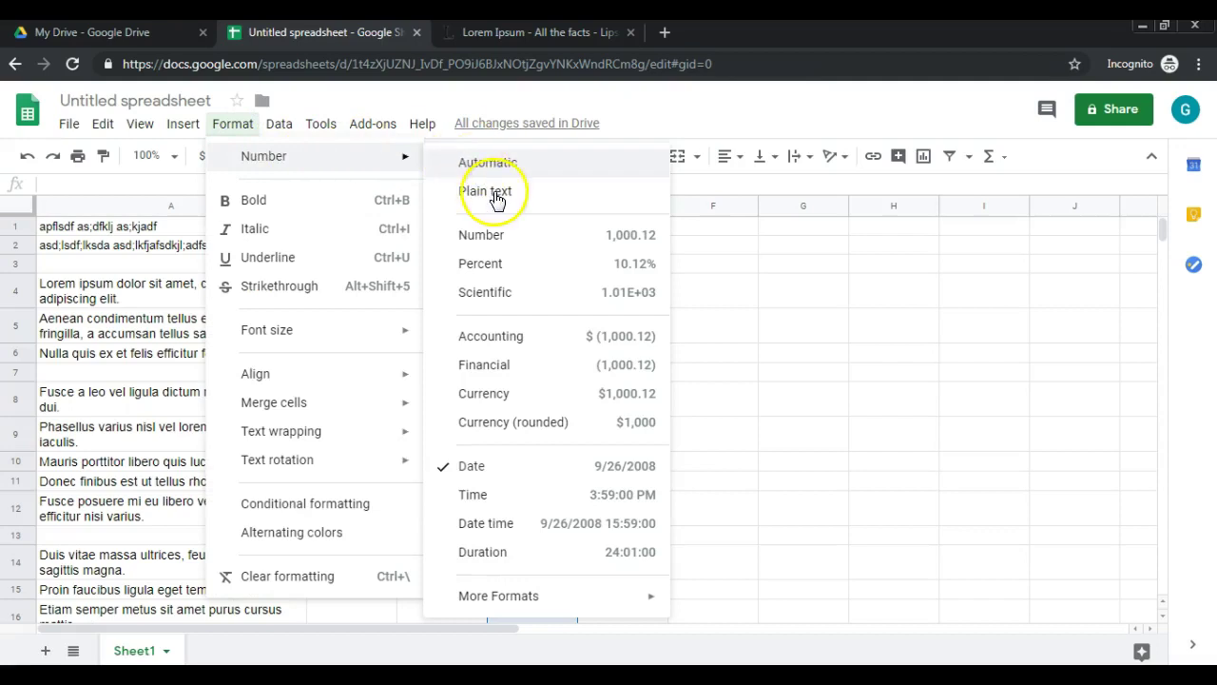
{"action": "mouse_move", "coordinate": [372, 123]}
{"action": "mouse_move", "coordinate": [237, 127]}
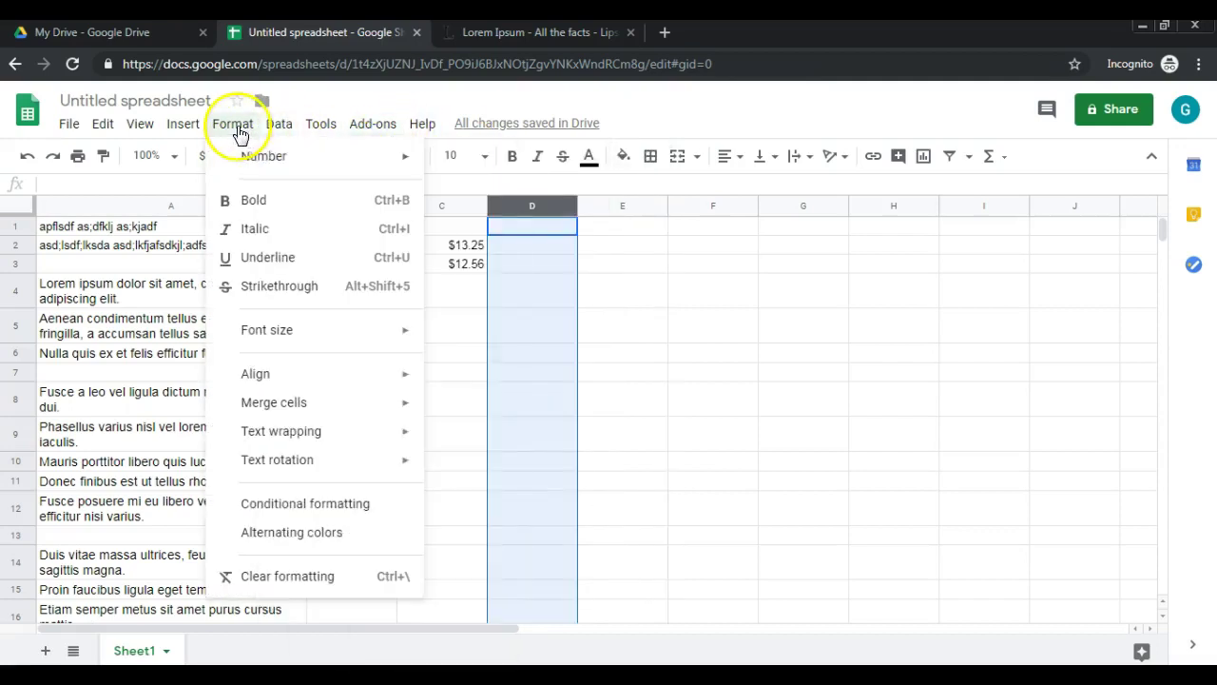
{"action": "mouse_move", "coordinate": [375, 162]}
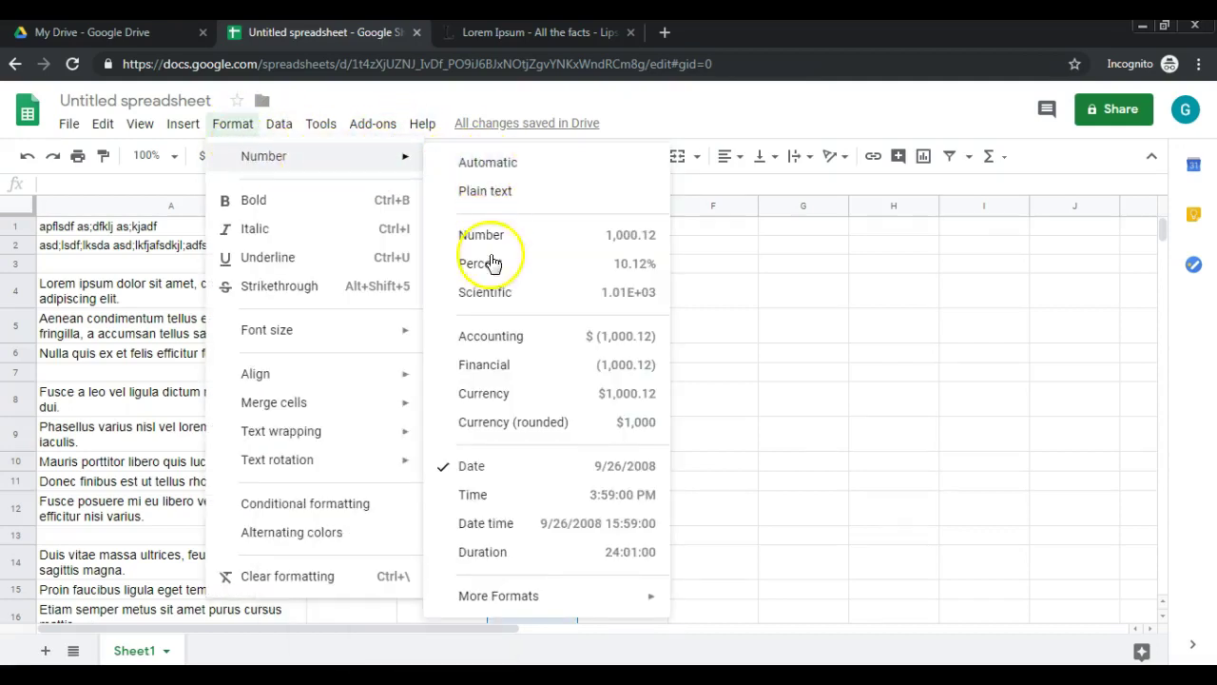
{"action": "left_click", "coordinate": [514, 466]}
- Enter the dates 8/7 in cell D1 and 10/1/2017 in cell D2
{"action": "left_click", "coordinate": [531, 230]}
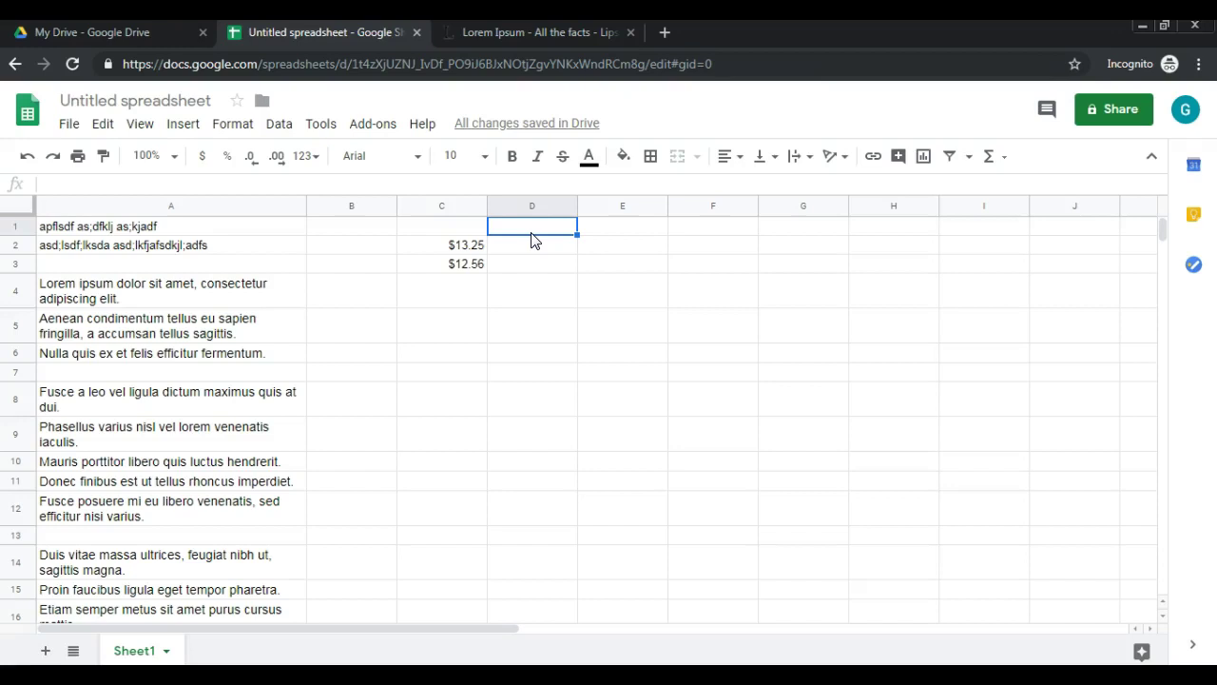
{"action": "type", "text": "8/7"}
{"action": "key", "text": "Return"}
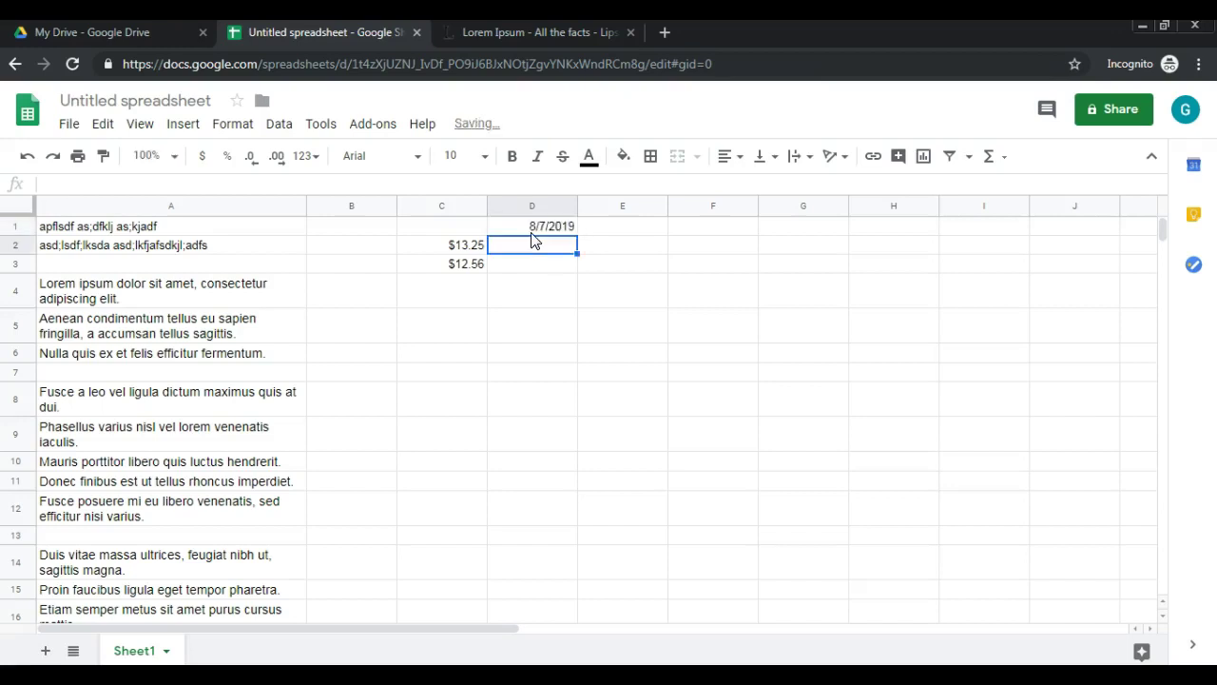
{"action": "left_click", "coordinate": [543, 243]}
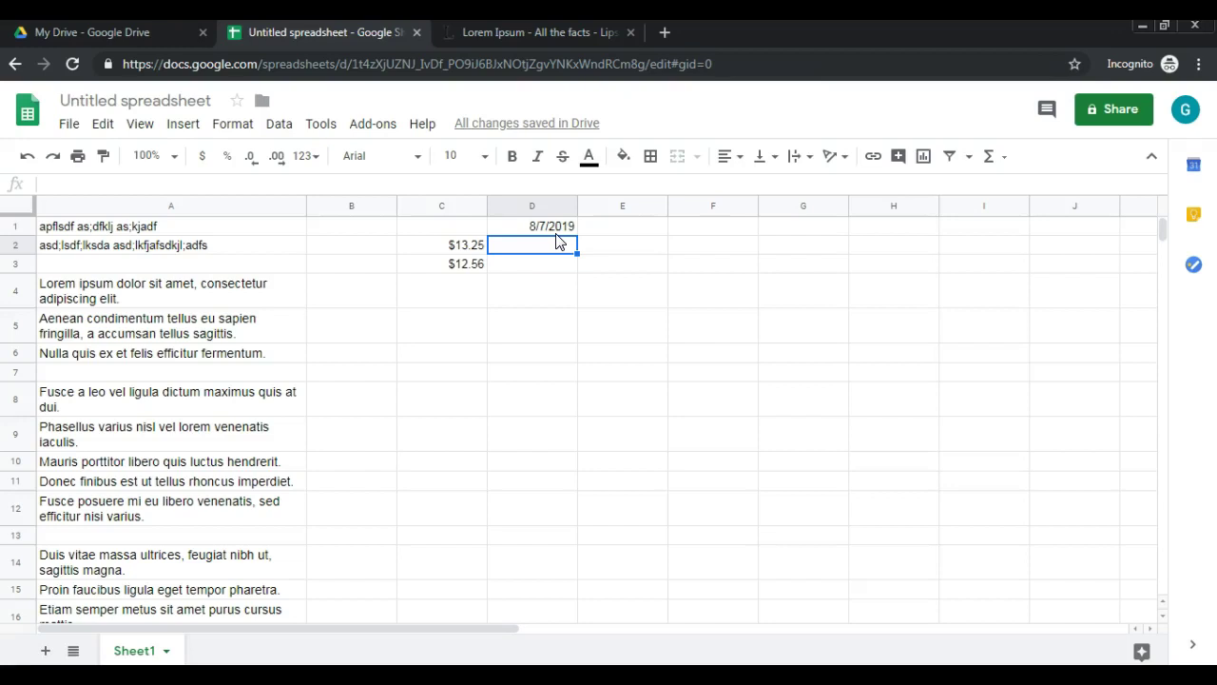
{"action": "type", "text": "10/1/"}
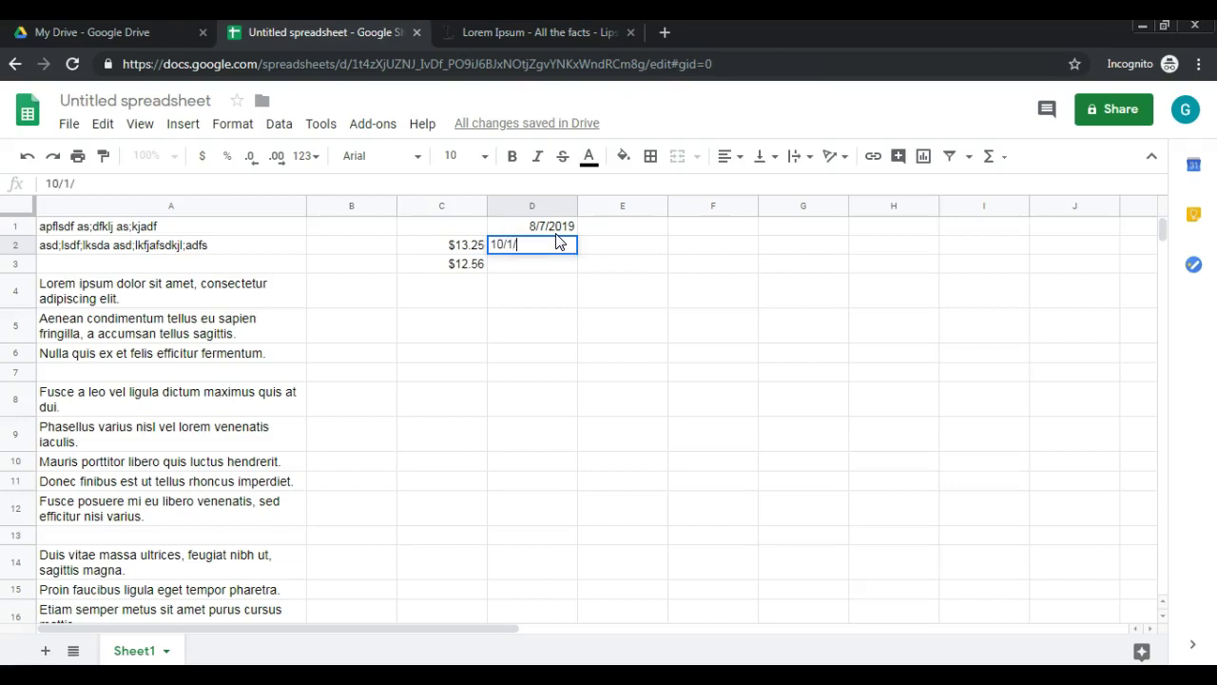
{"action": "type", "text": "2017"}
{"action": "key", "text": "Return"}
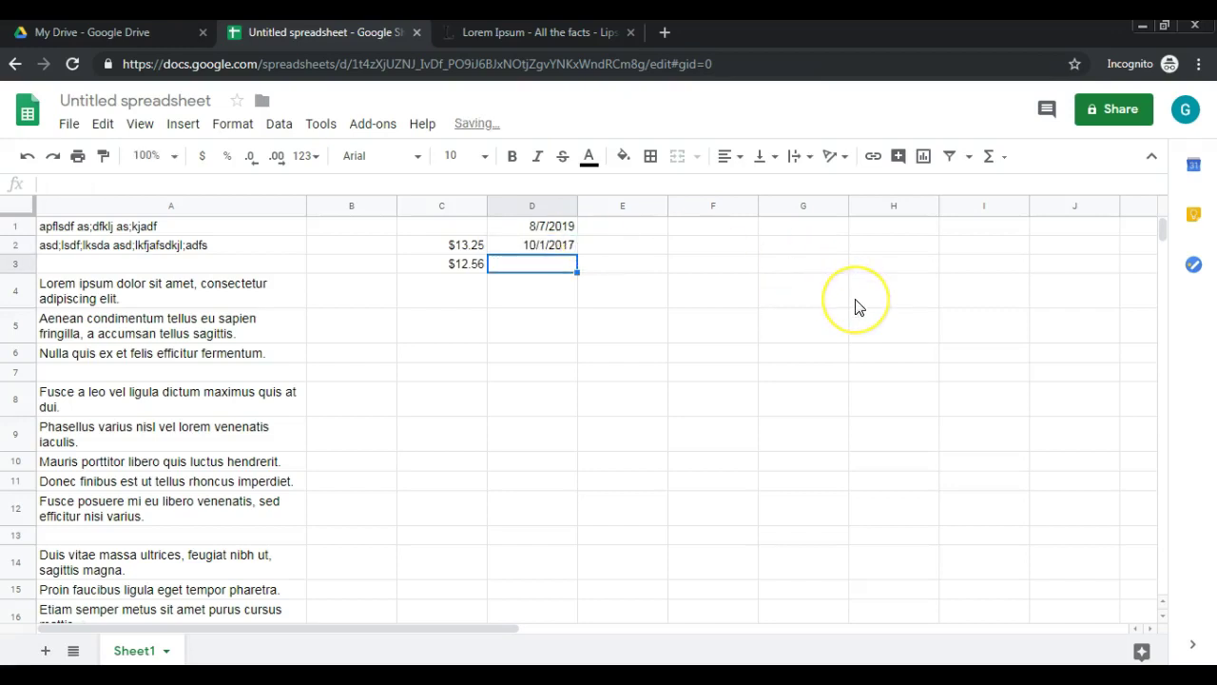